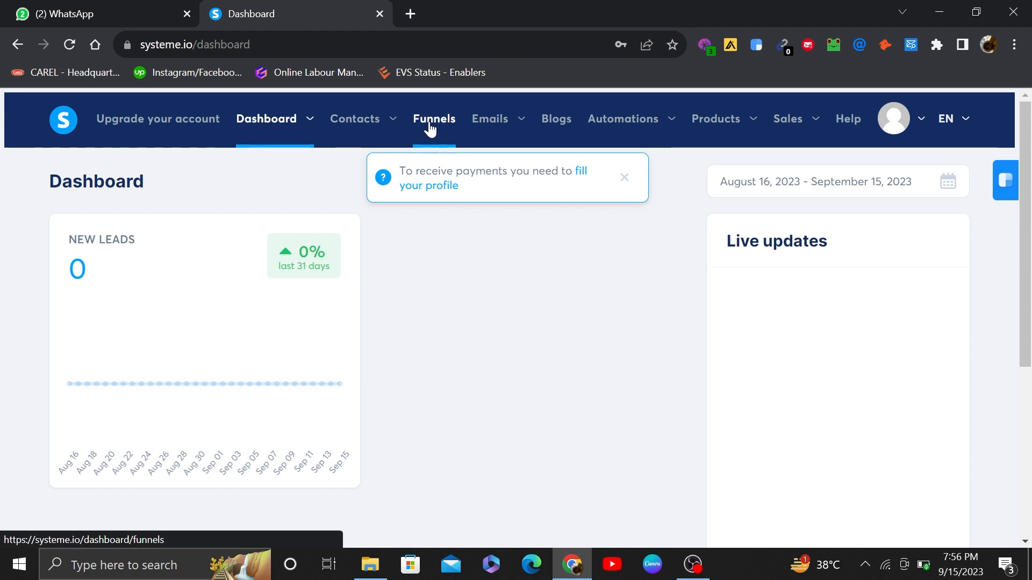
- Start a new funnel and name it Demo Tutorial
left_click(430, 129)
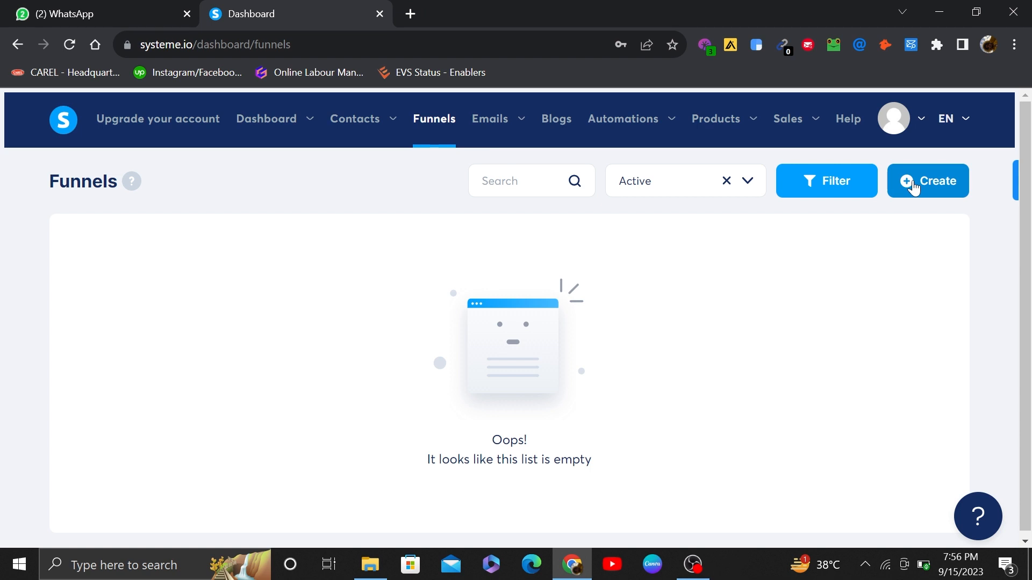
left_click(917, 183)
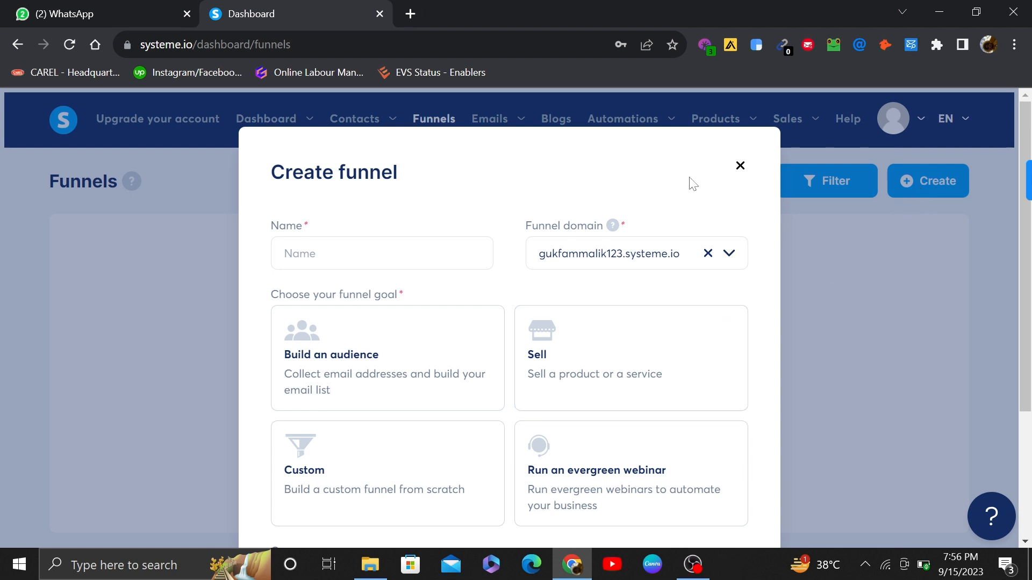
key("F11")
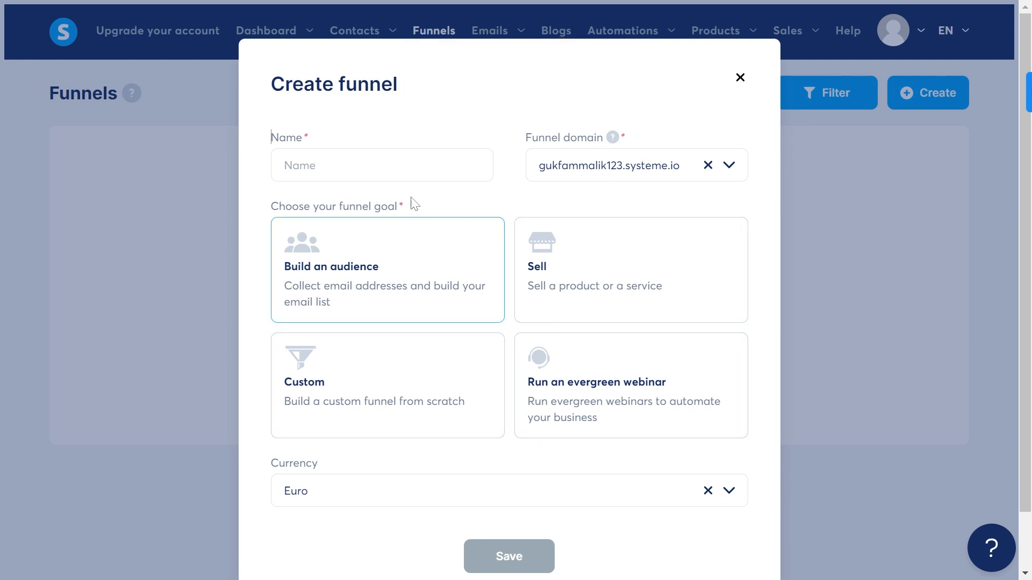
left_click(300, 166)
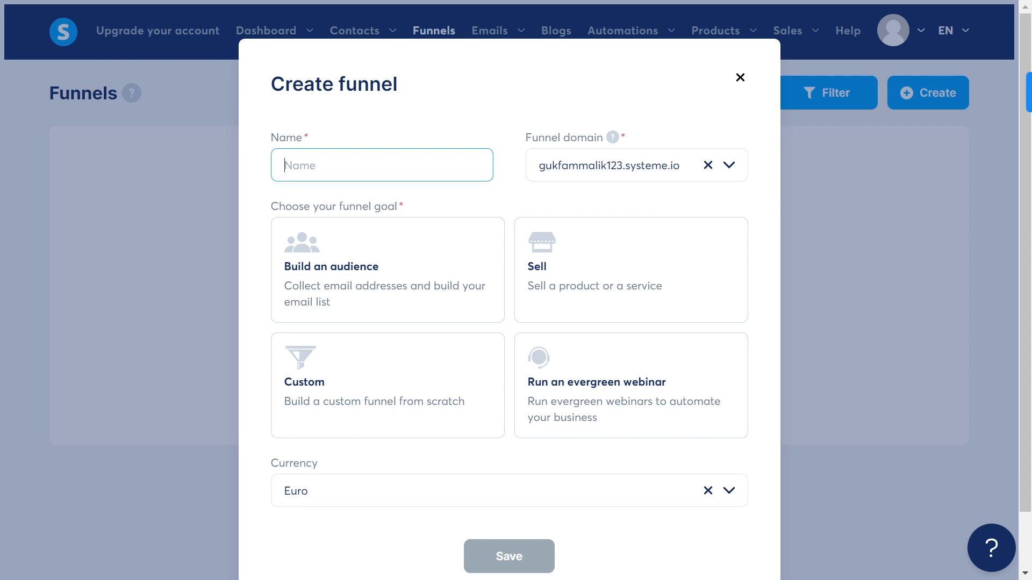
type("Demo Tutorial")
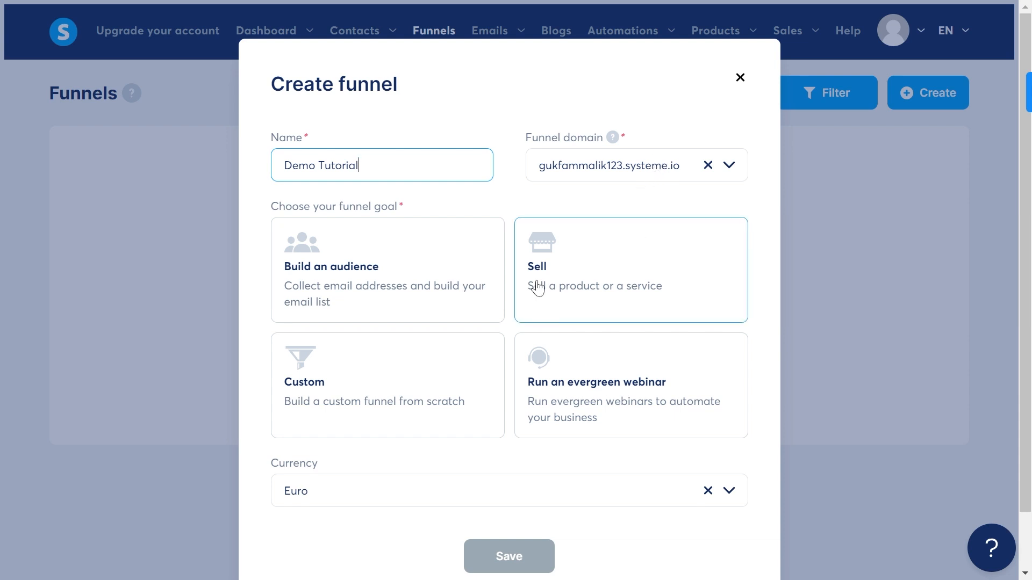
- Keep the offered funnel domain, choose the Build an audience goal with Euro as the currency, and save the funnel
left_click(680, 174)
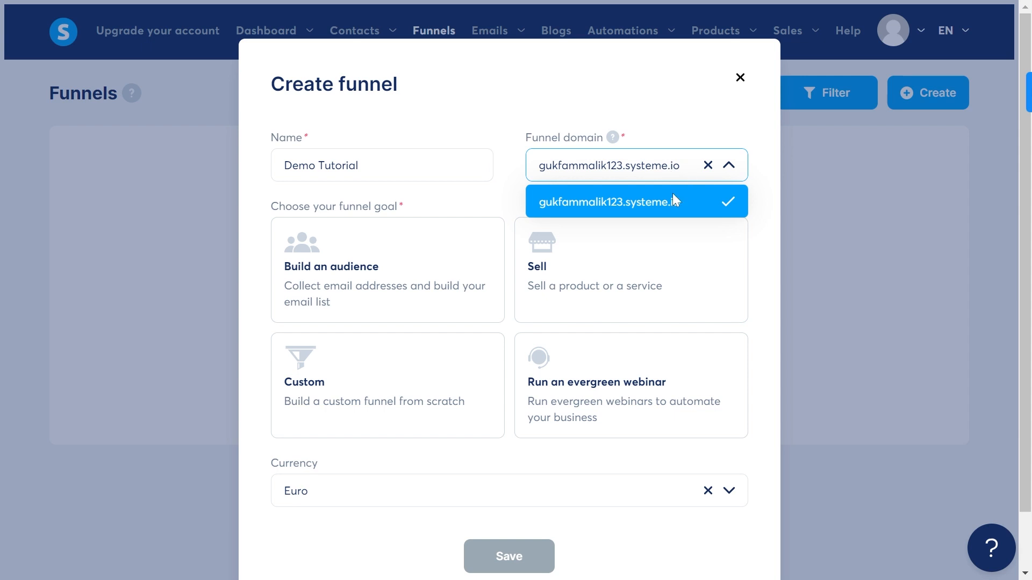
left_click(721, 207)
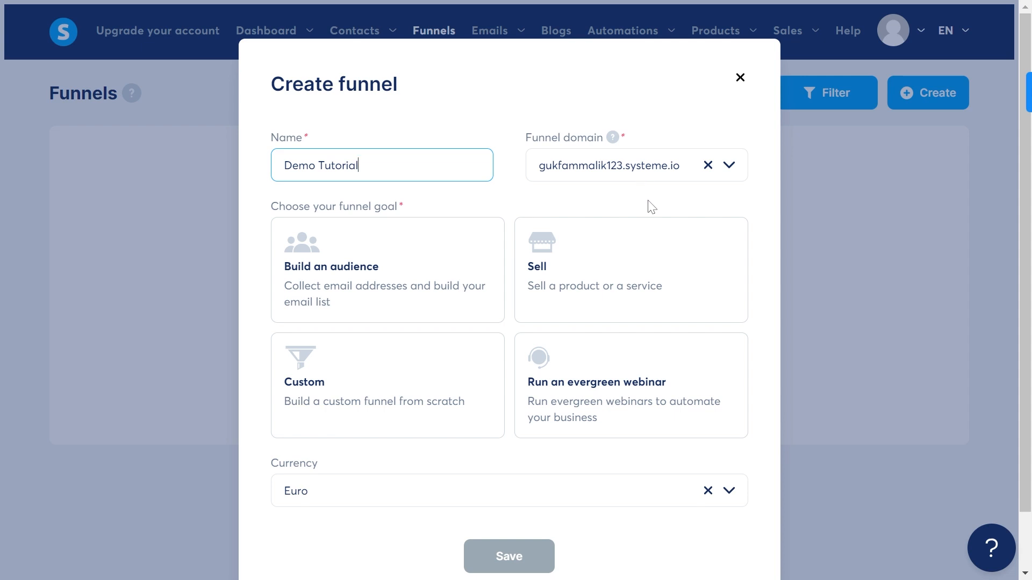
left_click(685, 171)
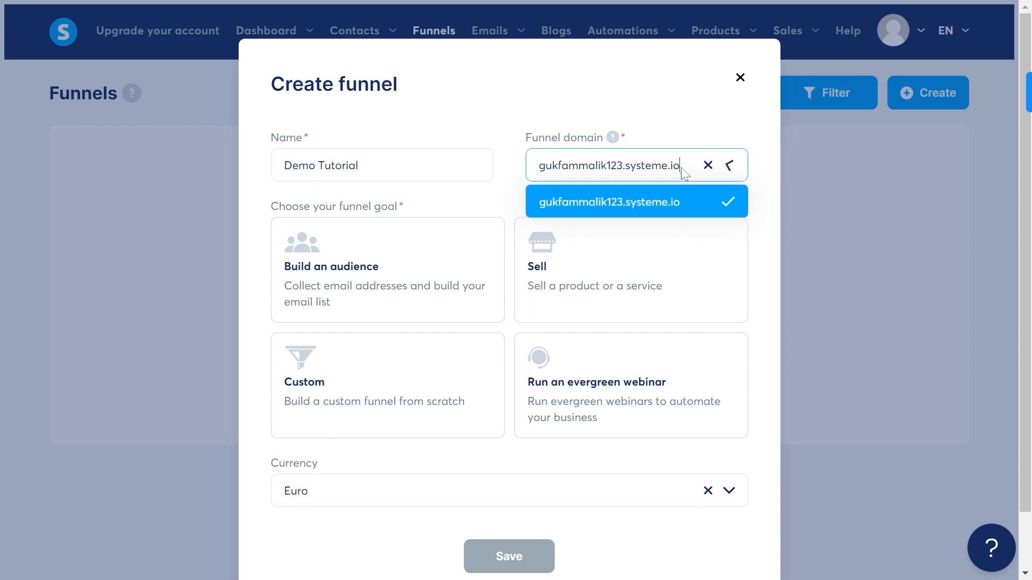
left_click(727, 201)
left_click(404, 249)
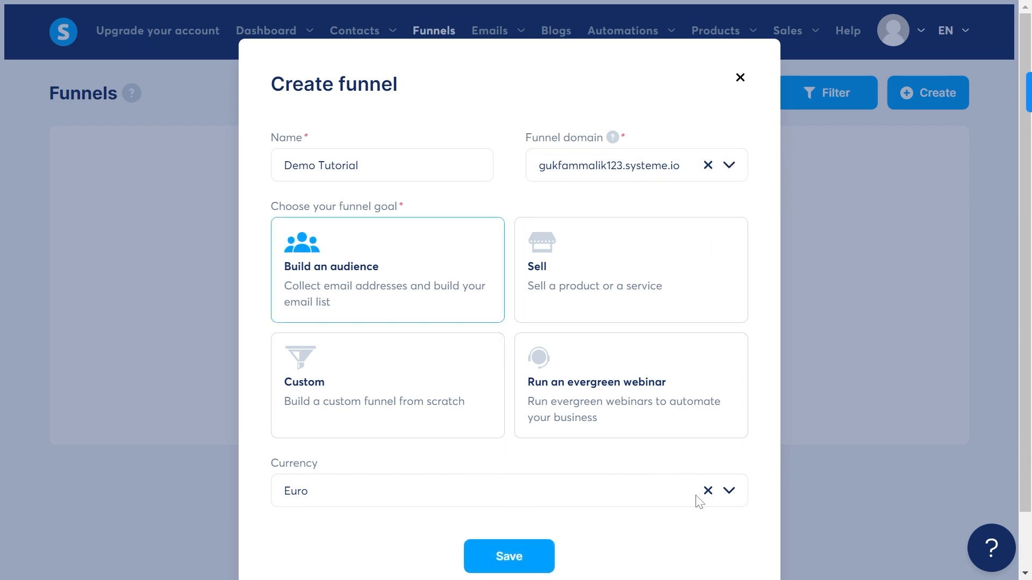
left_click(736, 497)
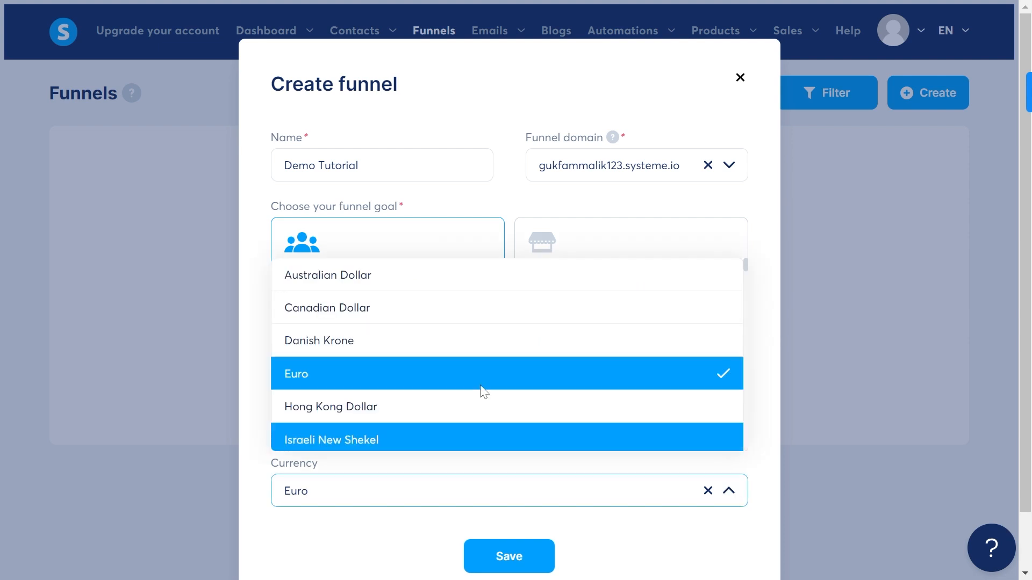
left_click(520, 376)
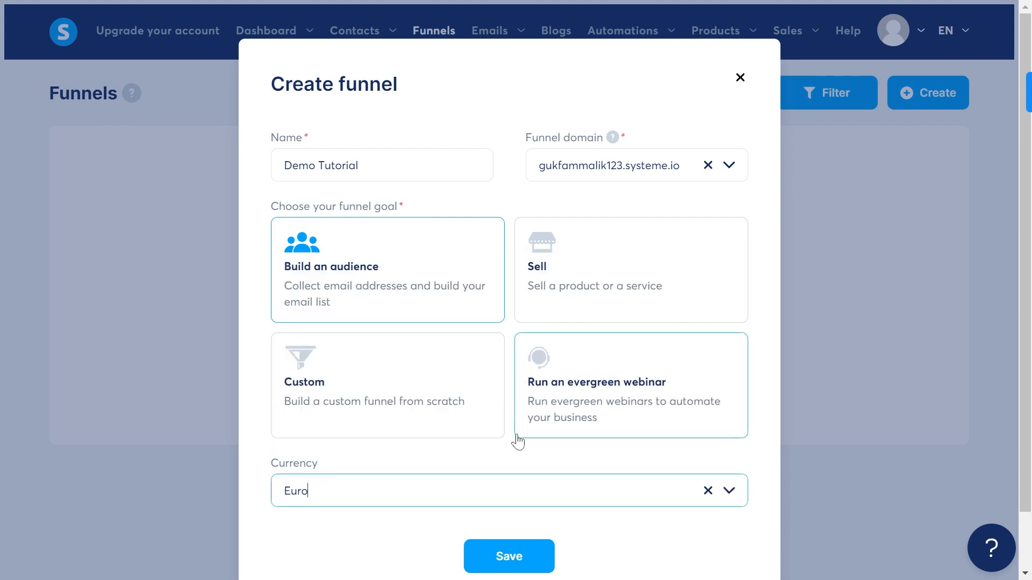
left_click(505, 568)
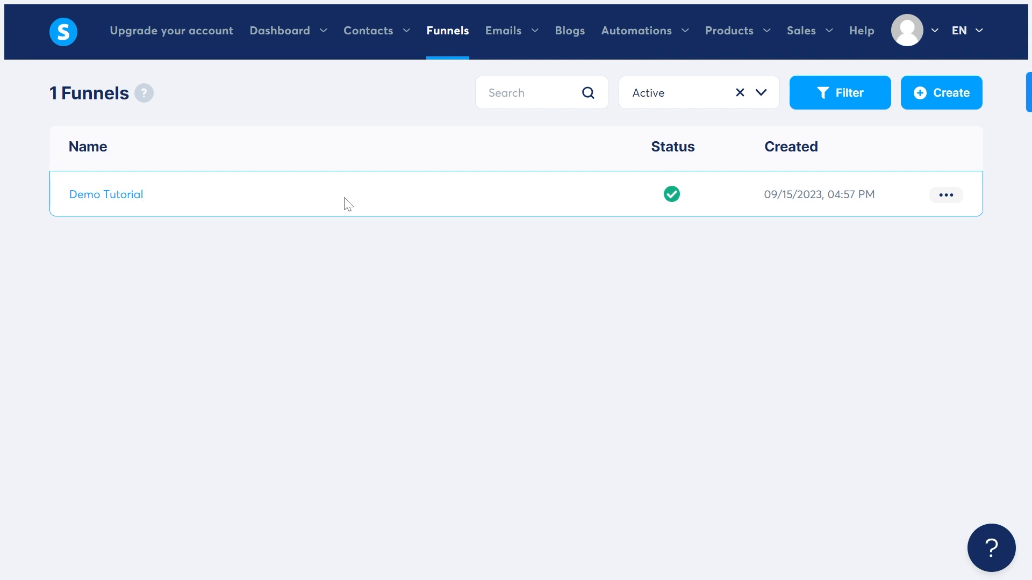
- Open the Demo Tutorial funnel and browse the squeeze page templates, showing 30 per page
left_click(94, 197)
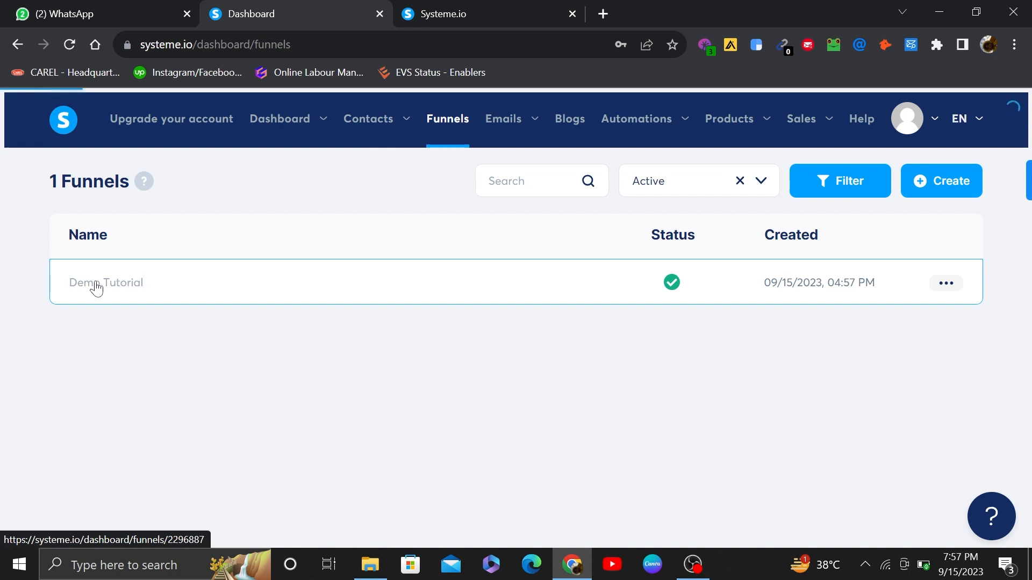
left_click(132, 282)
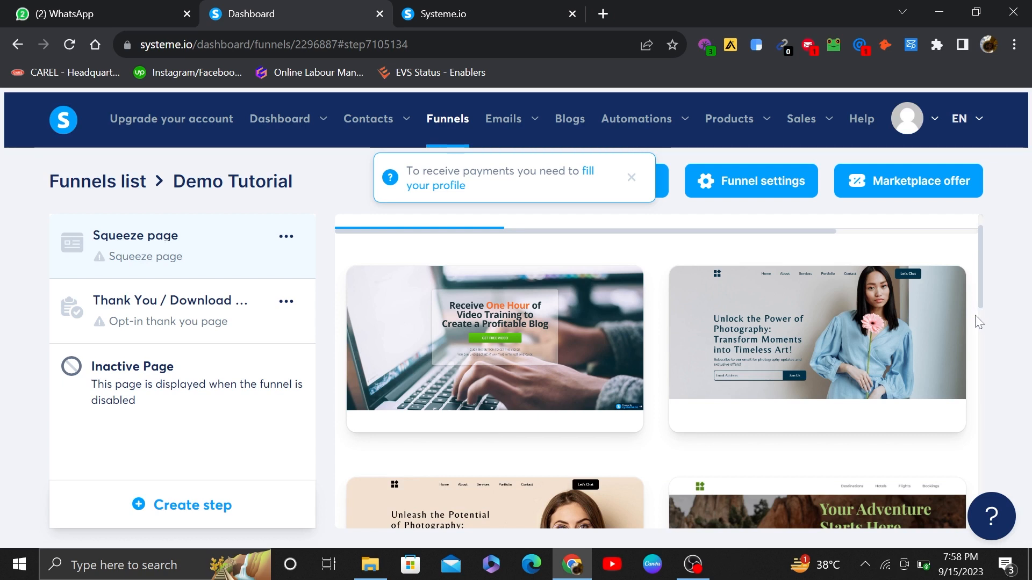
scroll(975, 316, "down", 3)
left_click_drag(975, 317, 964, 516)
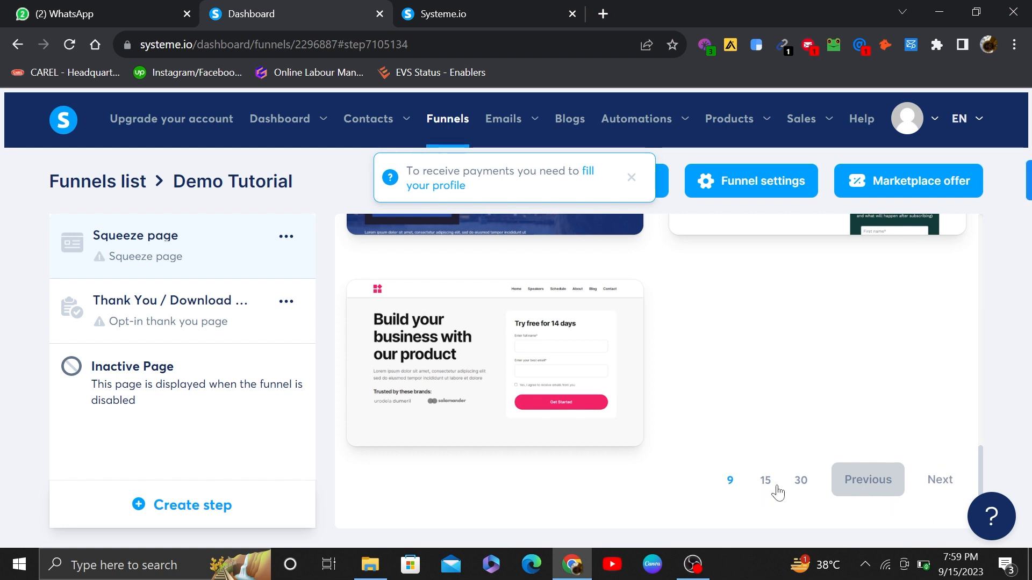
left_click(766, 481)
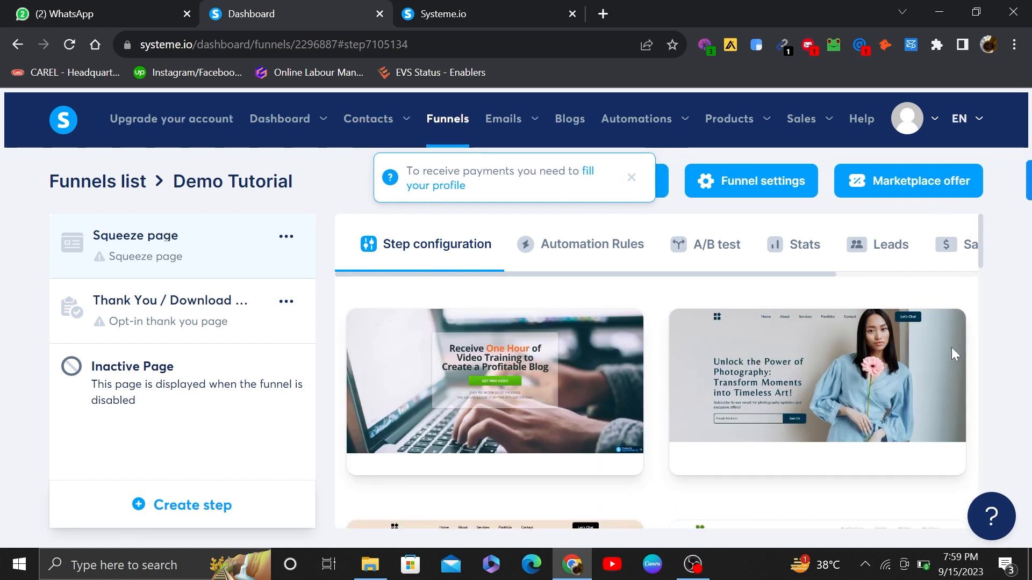
mouse_move(1025, 199)
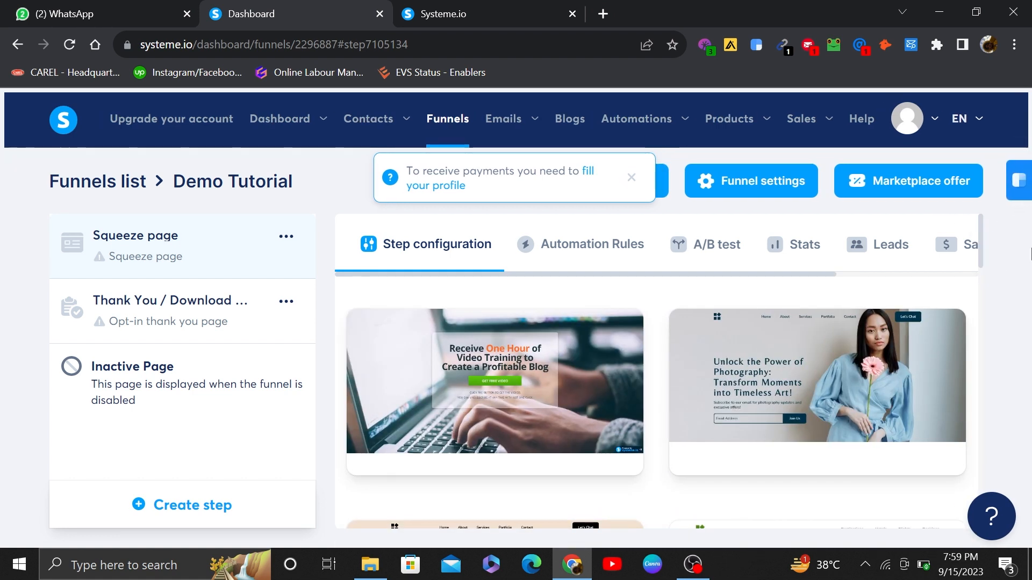
left_click_drag(981, 233, 961, 527)
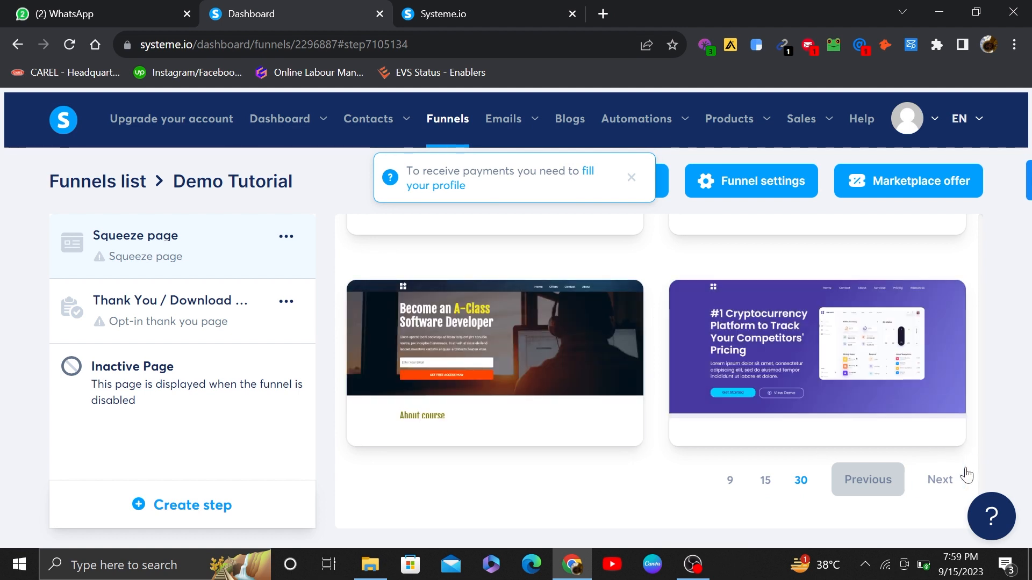
- Select the podcast Welcome template with the microphone and phone for the squeeze page
left_click(980, 459)
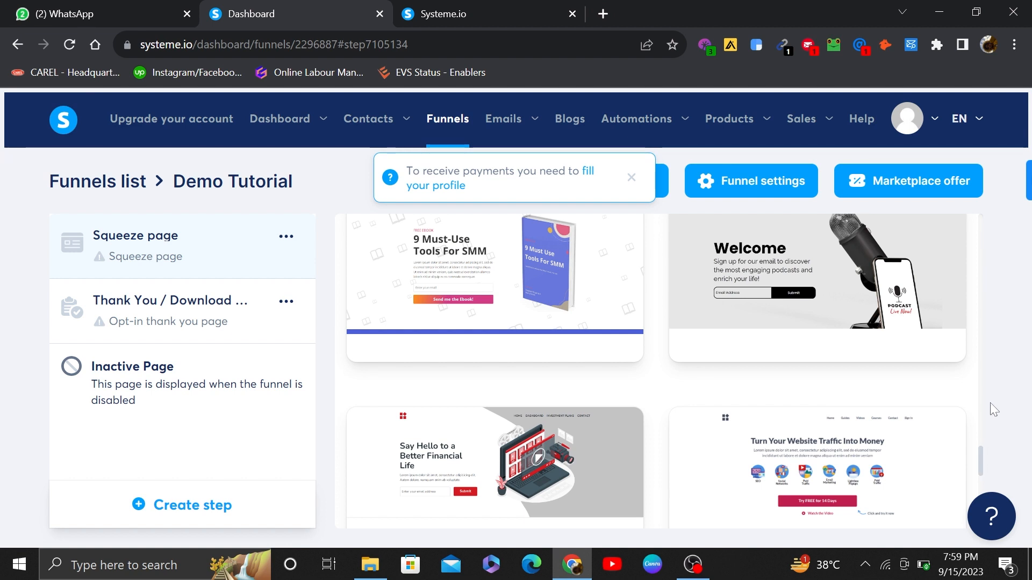
mouse_move(821, 468)
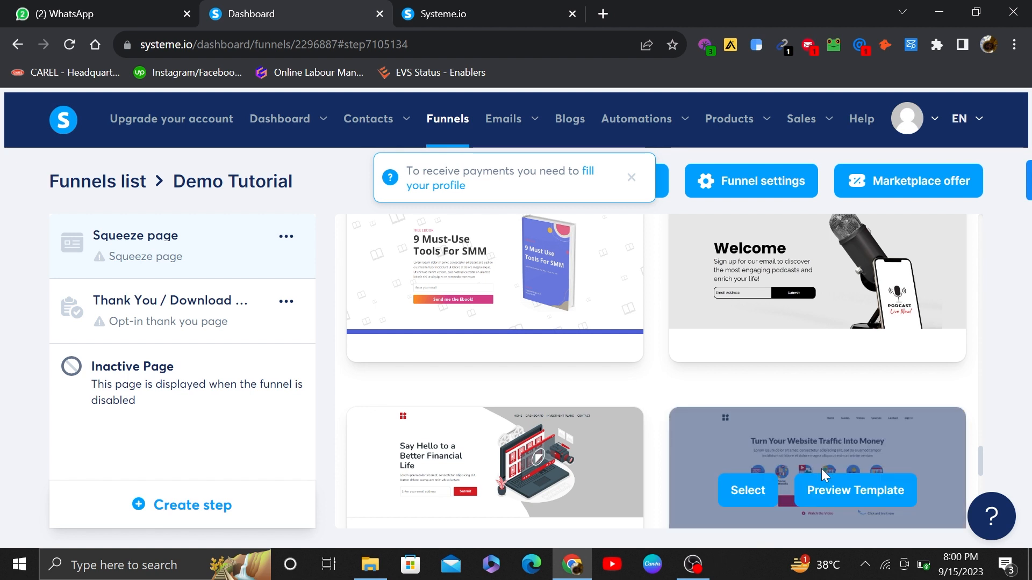
left_click(758, 282)
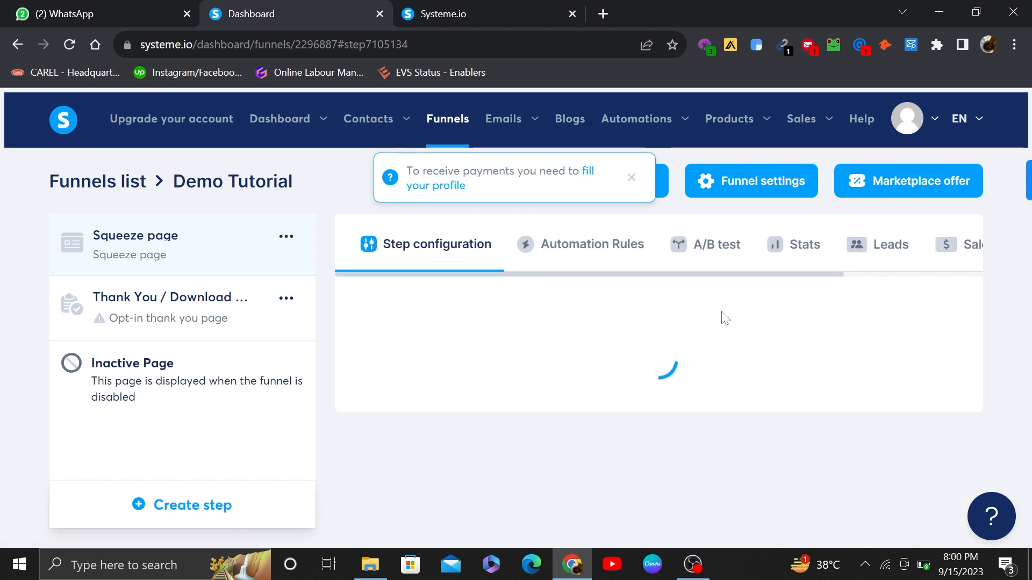
- Replace the squeeze page step's name with Free Training
left_click(520, 343)
key("BackSpace")
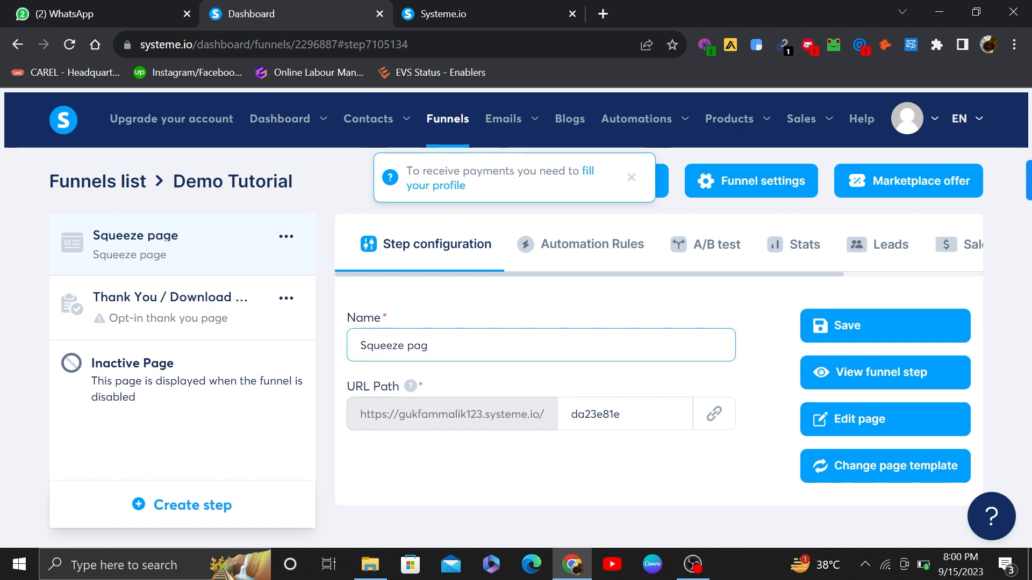
key("BackSpace")
key("BackSpace")
key("BackSpace")
key("BackSpace")
key("BackSpace")
key("BackSpace")
key("BackSpace")
key("BackSpace")
key("BackSpace")
key("BackSpace")
key("BackSpace")
type("Free Training")
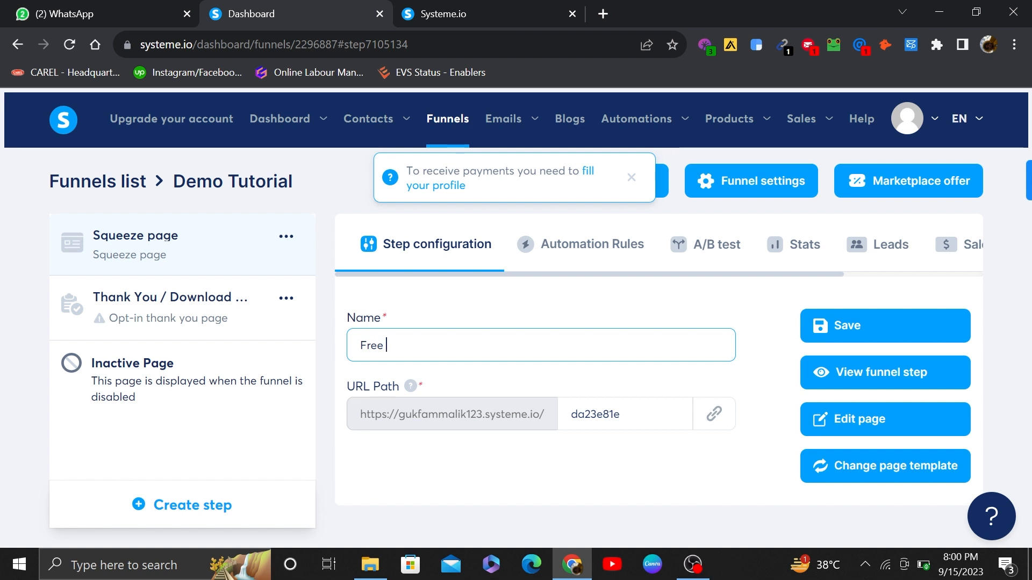
- Open the squeeze page for editing and look through the available elements and block categories
left_click(866, 424)
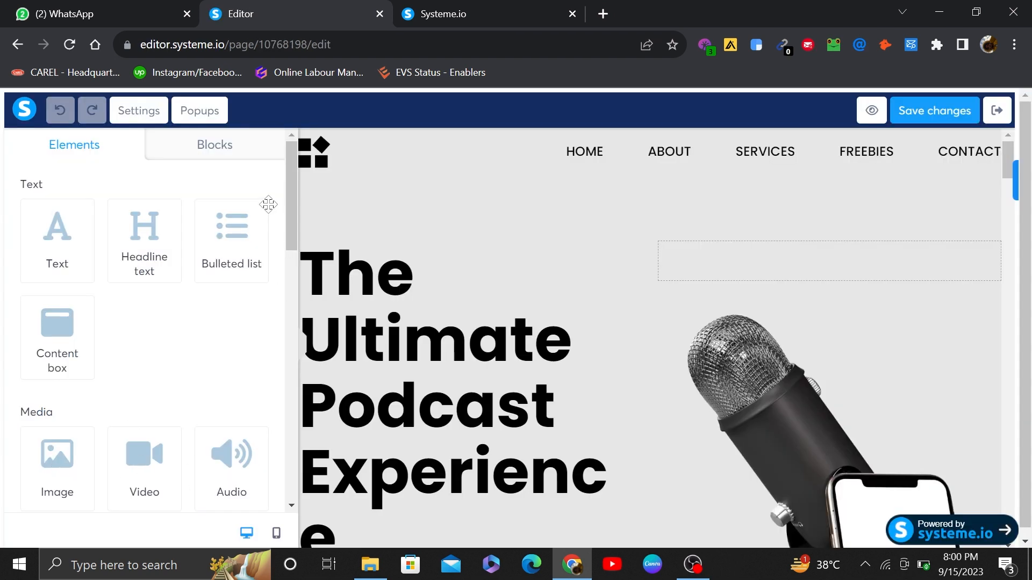
left_click_drag(291, 213, 295, 322)
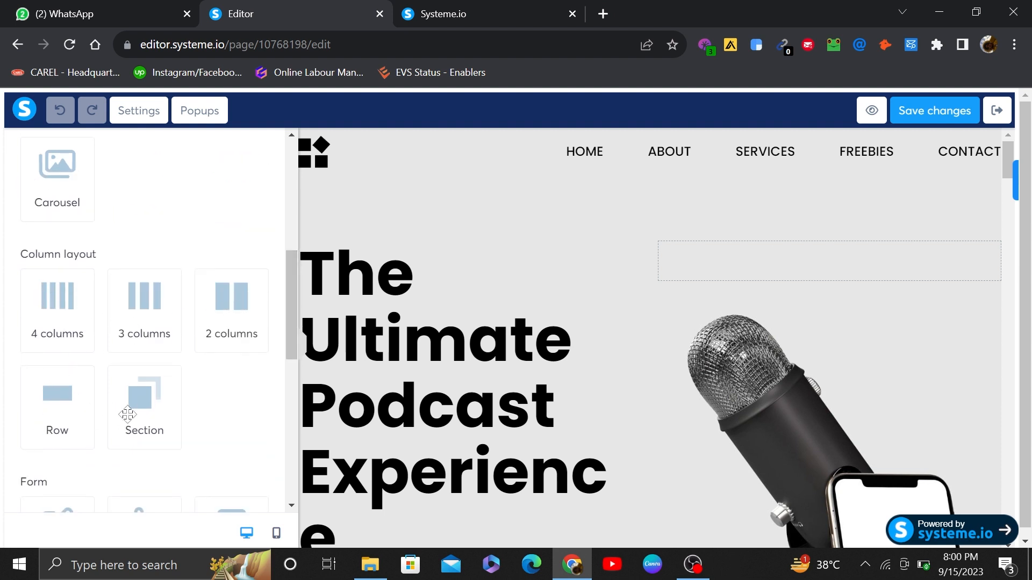
left_click_drag(287, 317, 288, 408)
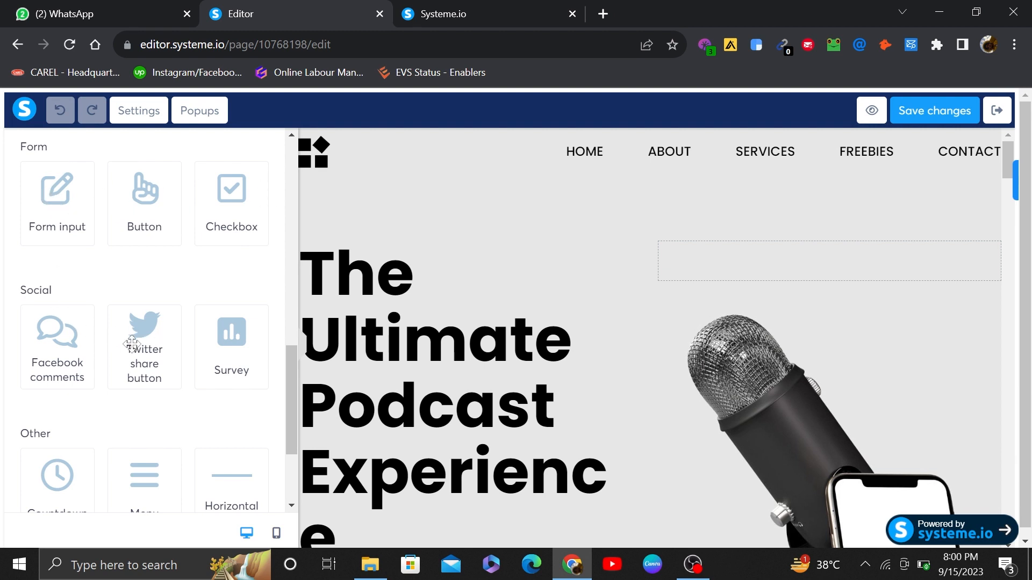
left_click_drag(284, 373, 285, 138)
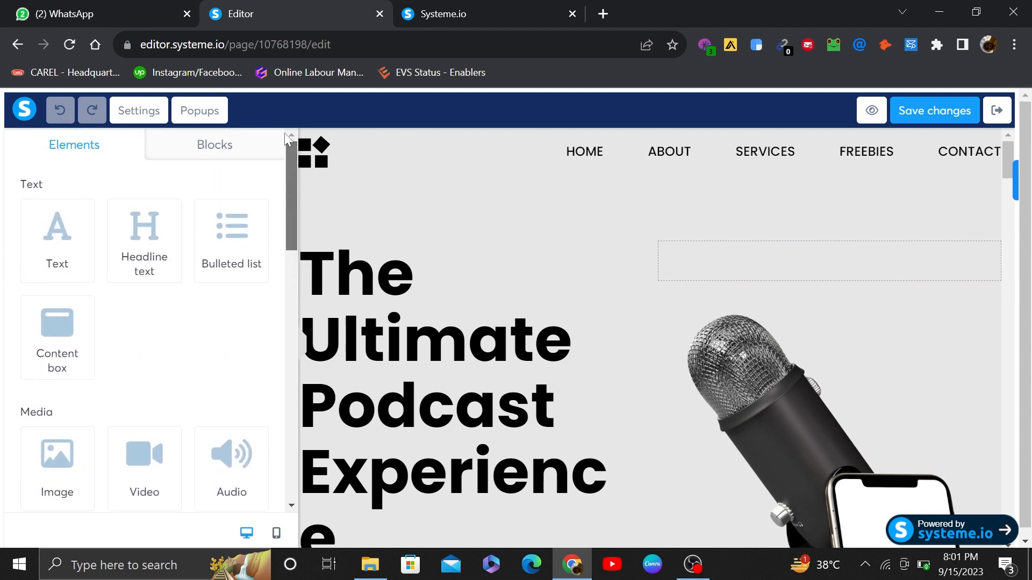
left_click(232, 144)
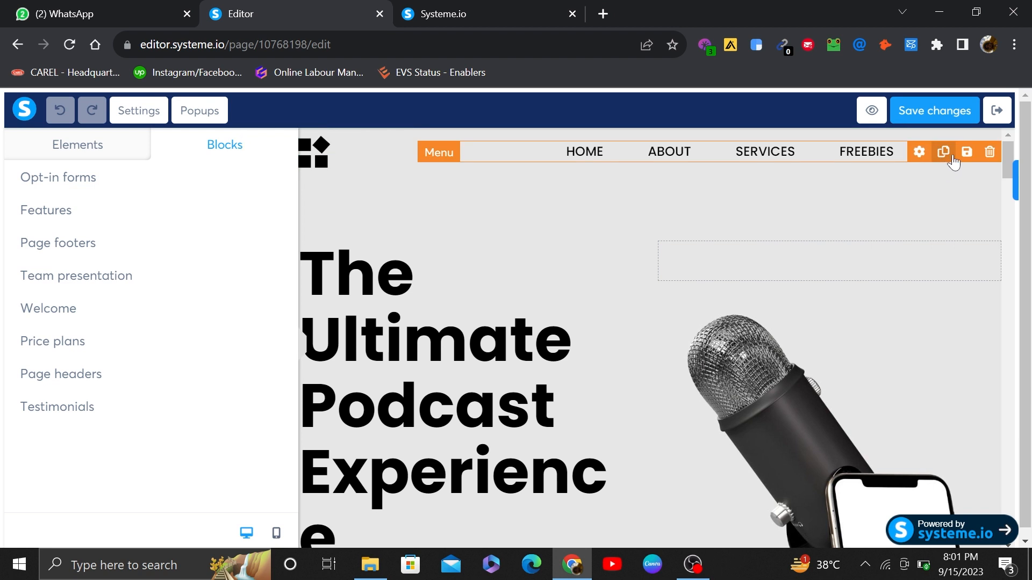
- Delete the navigation menu from the page's header row
left_click(988, 155)
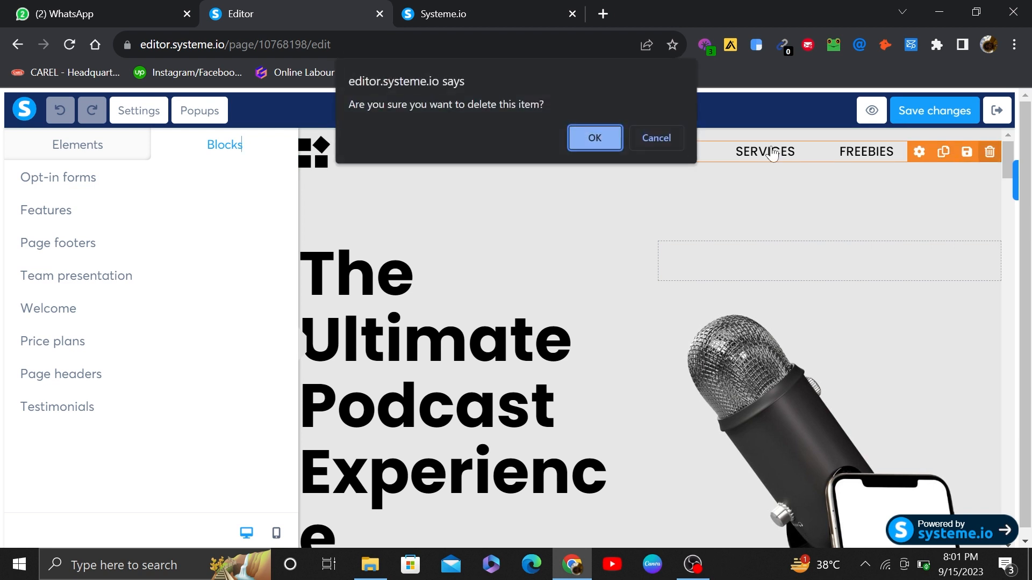
left_click(596, 139)
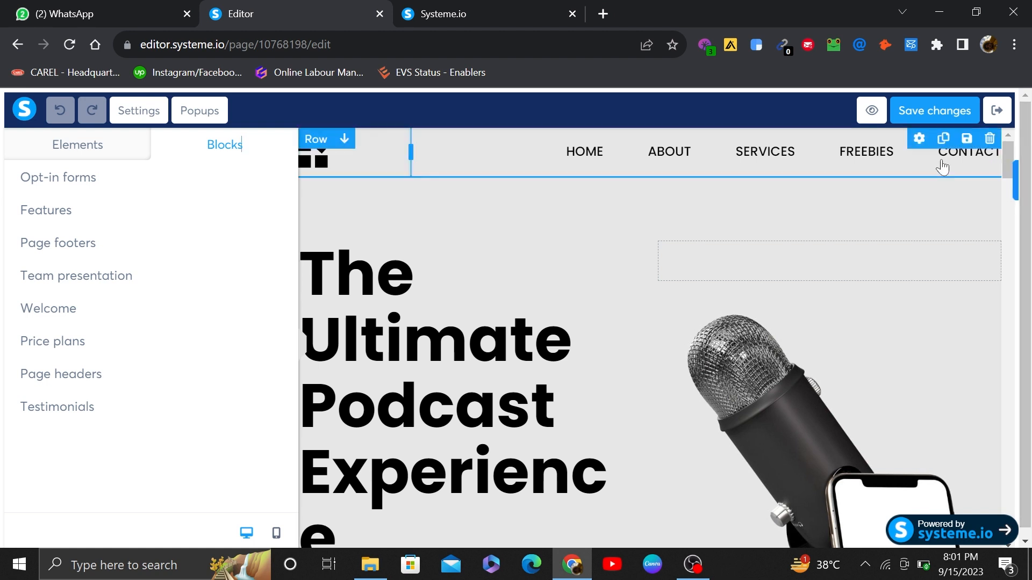
left_click(989, 153)
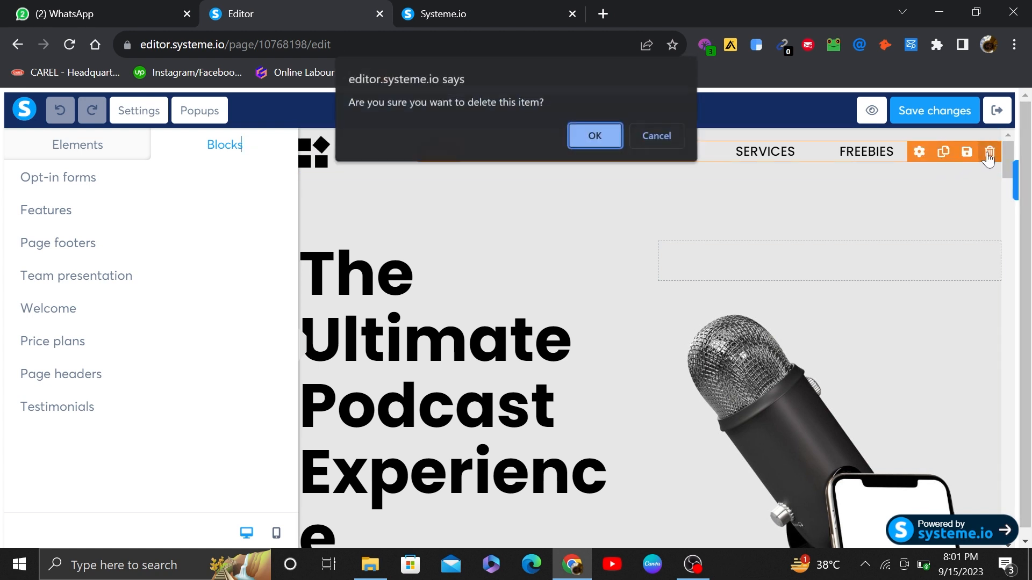
left_click(597, 137)
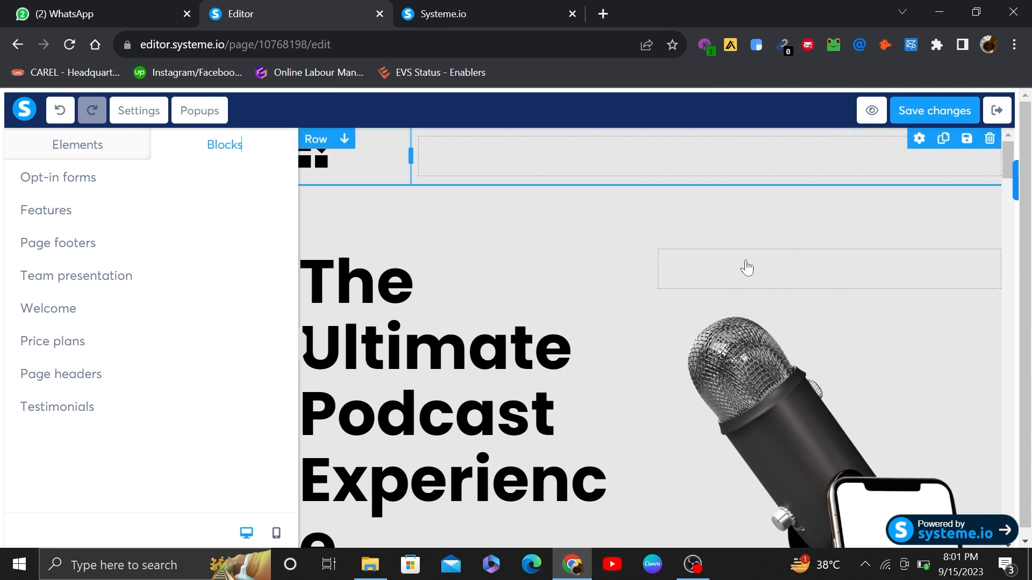
- Delete the logo from the header row and return to the list of page elements
left_click(391, 148)
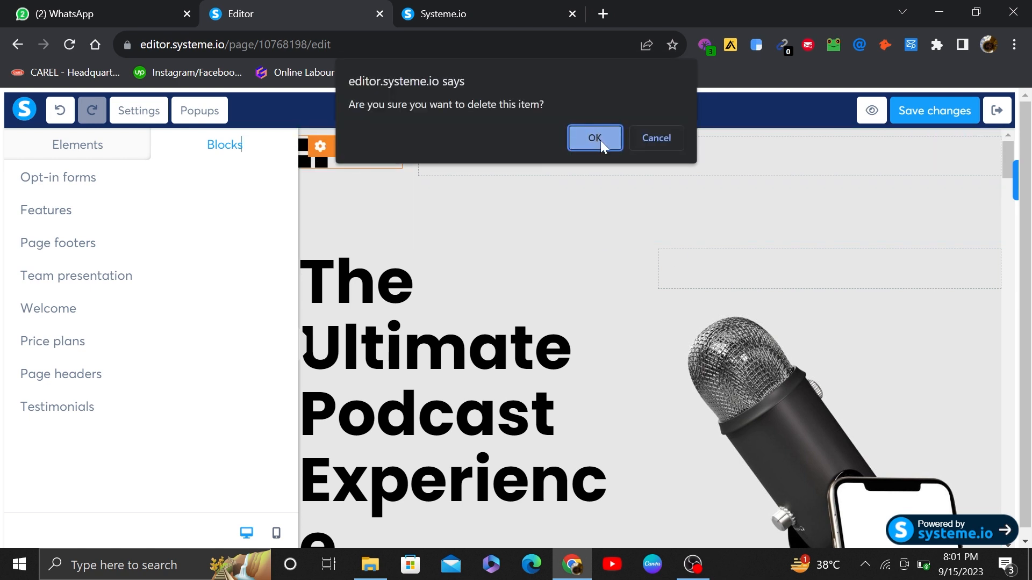
left_click(601, 144)
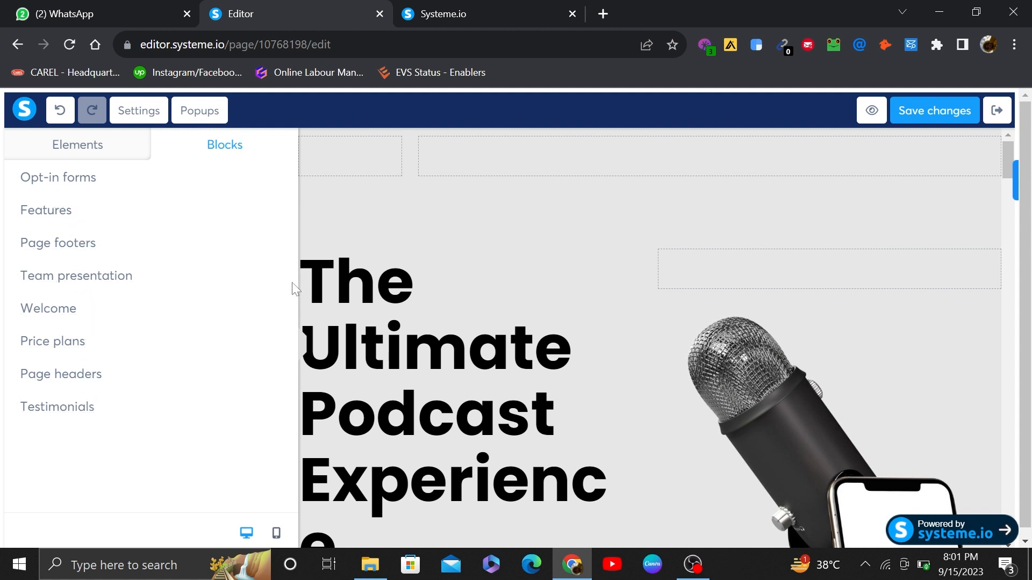
left_click(103, 155)
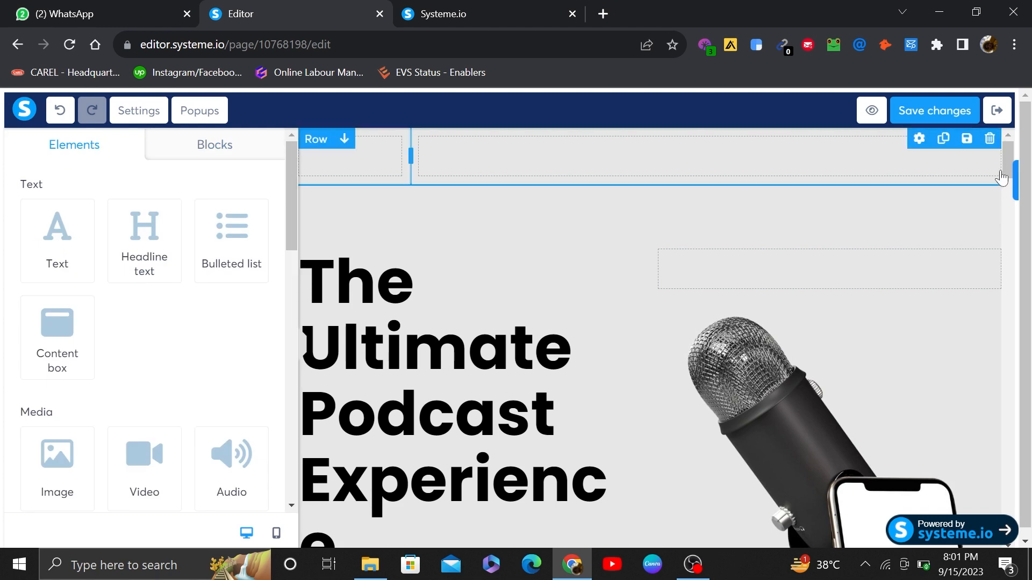
- Look through the template's sections below the header, including the Unlock a World headline and the picture beside it
scroll(1008, 173, "down", 8)
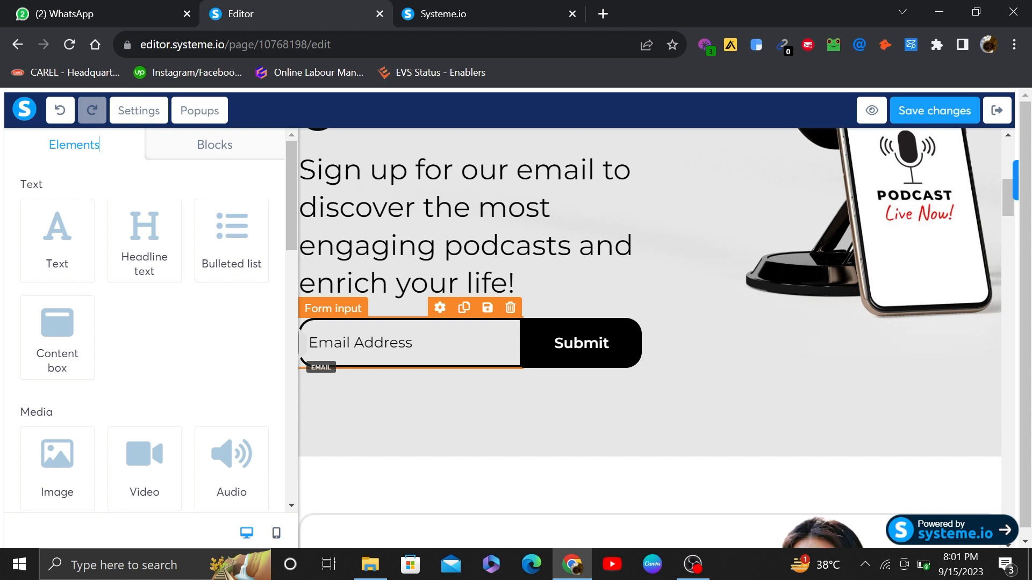
left_click_drag(1002, 204, 1005, 244)
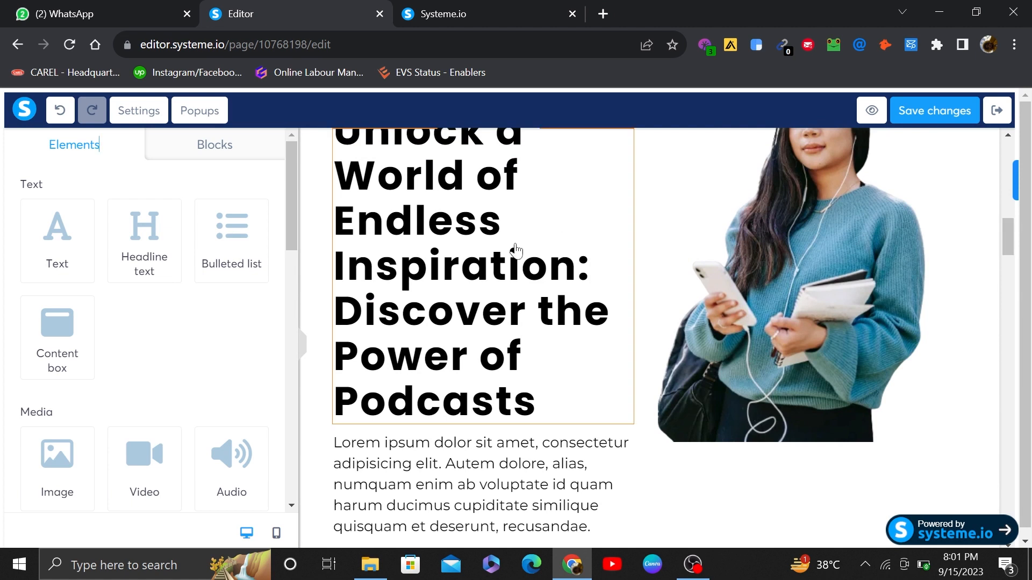
left_click(544, 261)
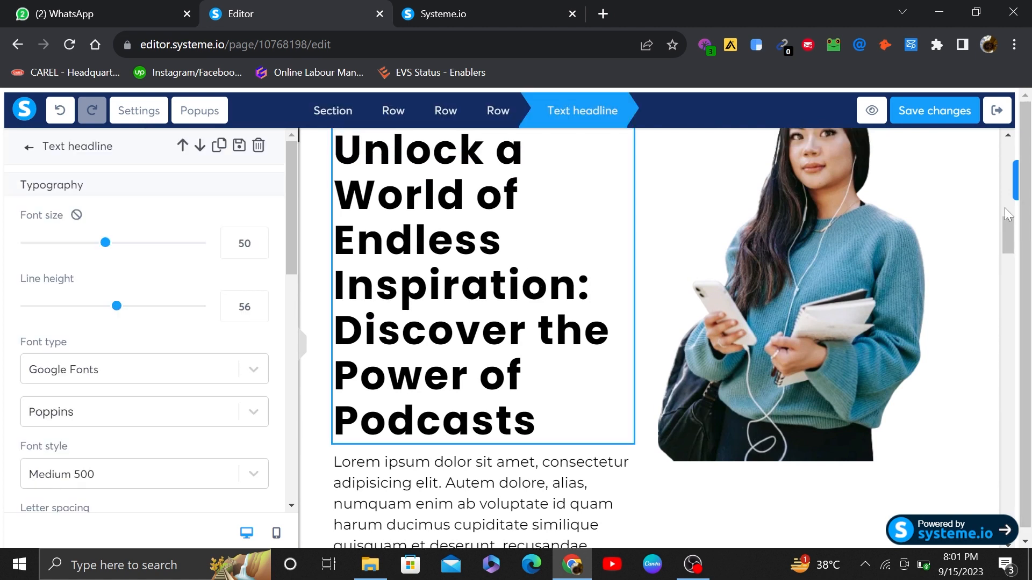
left_click(1015, 245)
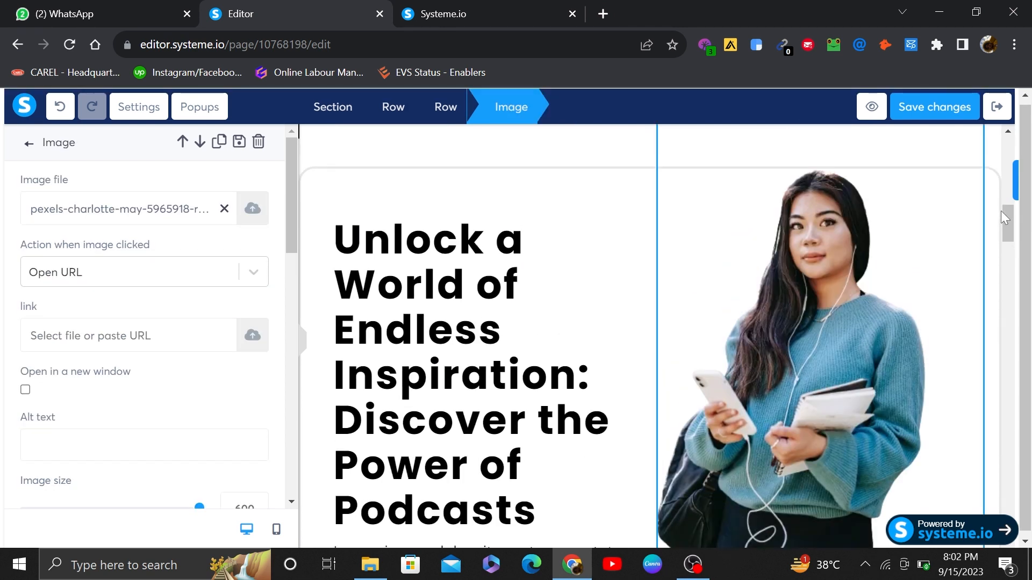
left_click_drag(1009, 229, 999, 153)
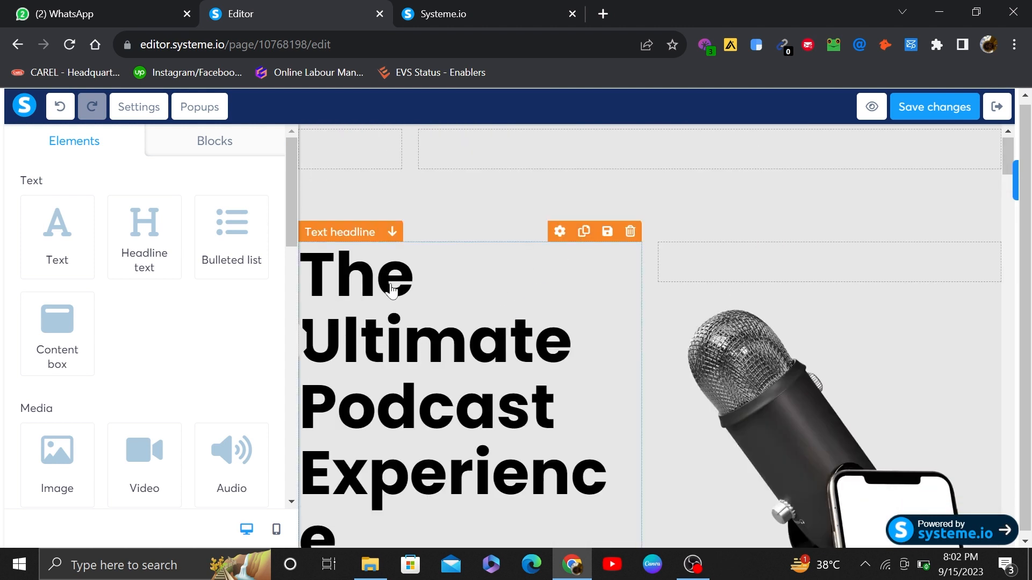
- Replace the main headline "The Ultimate Podcast Experience" with "Title"
double_click(357, 274)
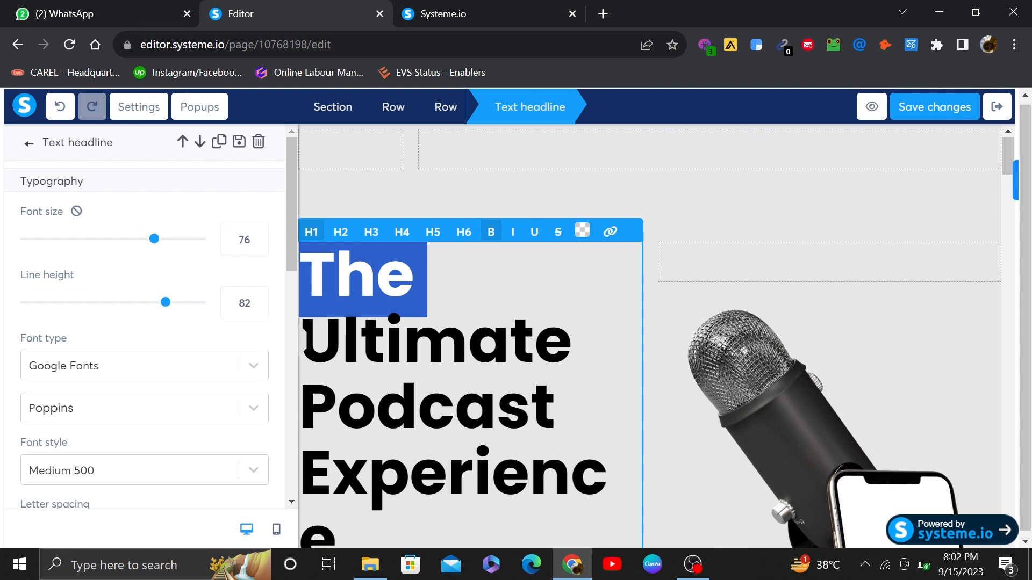
left_click(410, 472)
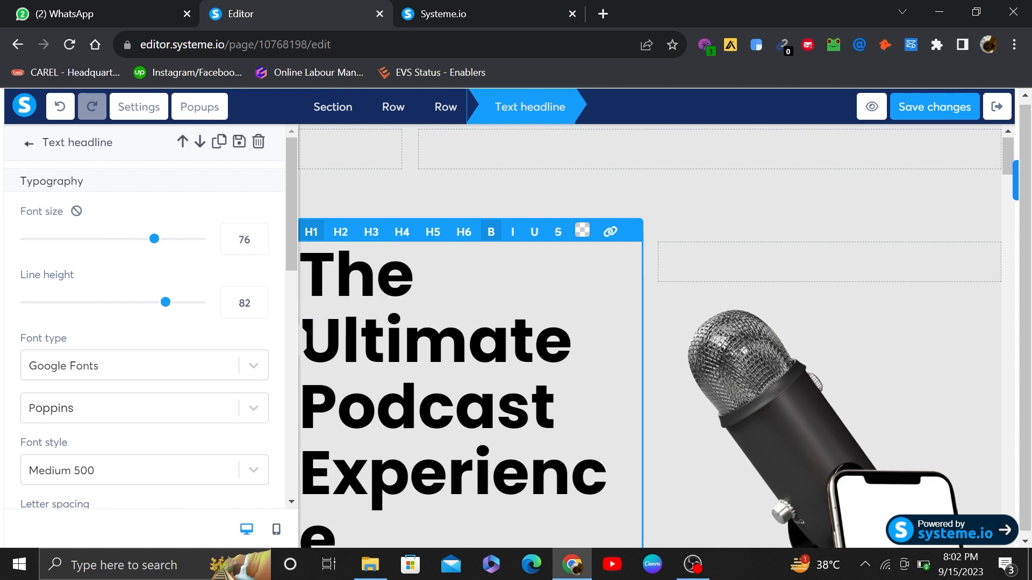
left_click(335, 521)
key("BackSpace")
key("BackSpace")
key("BackSpace")
key("BackSpace")
key("BackSpace")
key("BackSpace")
key("BackSpace")
key("BackSpace")
key("BackSpace")
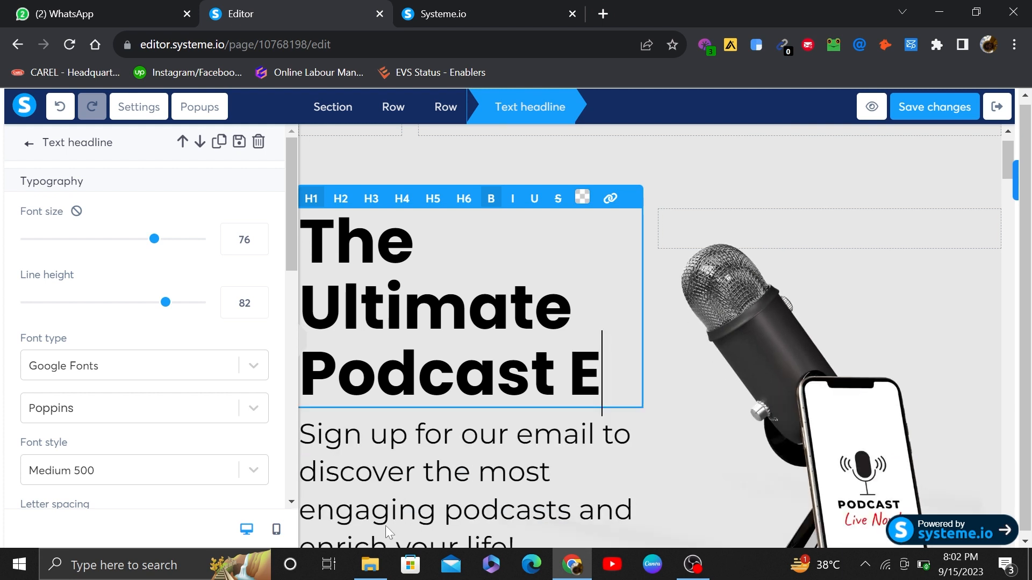
key("BackSpace")
key("BackSpace")
key("BackSpace")
key("BackSpace")
key("BackSpace")
key("BackSpace")
key("BackSpace")
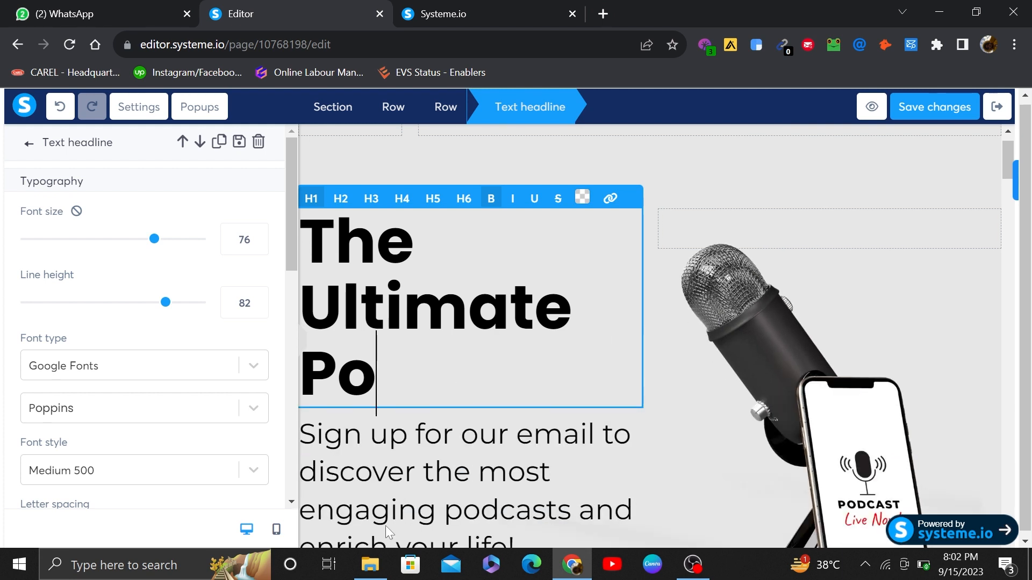
key("BackSpace")
key("BackSpace")
key("BackSpace")
key("BackSpace")
key("BackSpace")
key("BackSpace")
key("BackSpace")
key("BackSpace")
key("BackSpace")
key("BackSpace")
key("BackSpace")
key("BackSpace")
key("BackSpace")
key("BackSpace")
key("BackSpace")
type("Title")
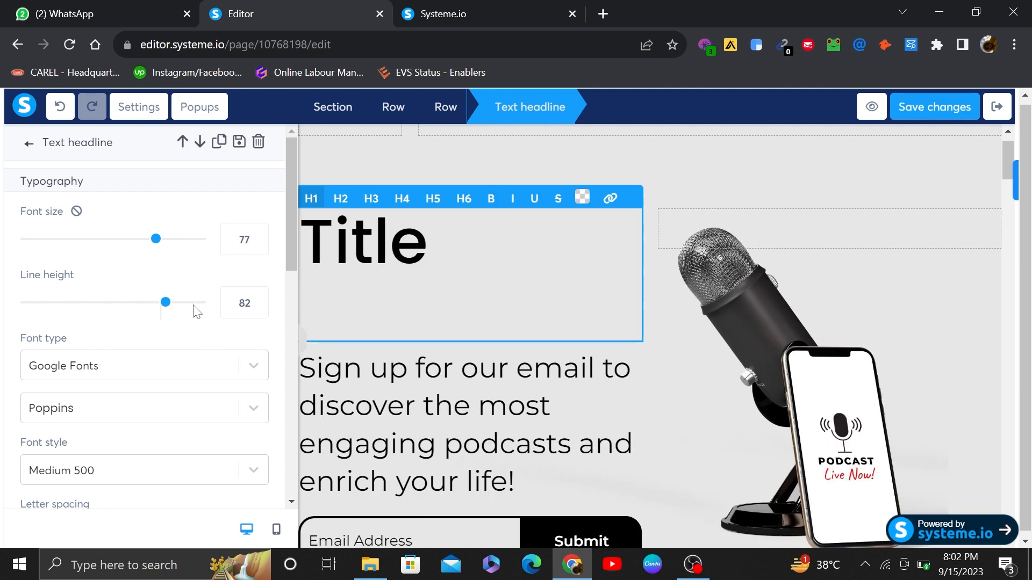
- Set the Title headline's line height to 96 and its font to the web-safe "Times New Roman", Times, serif
left_click(192, 303)
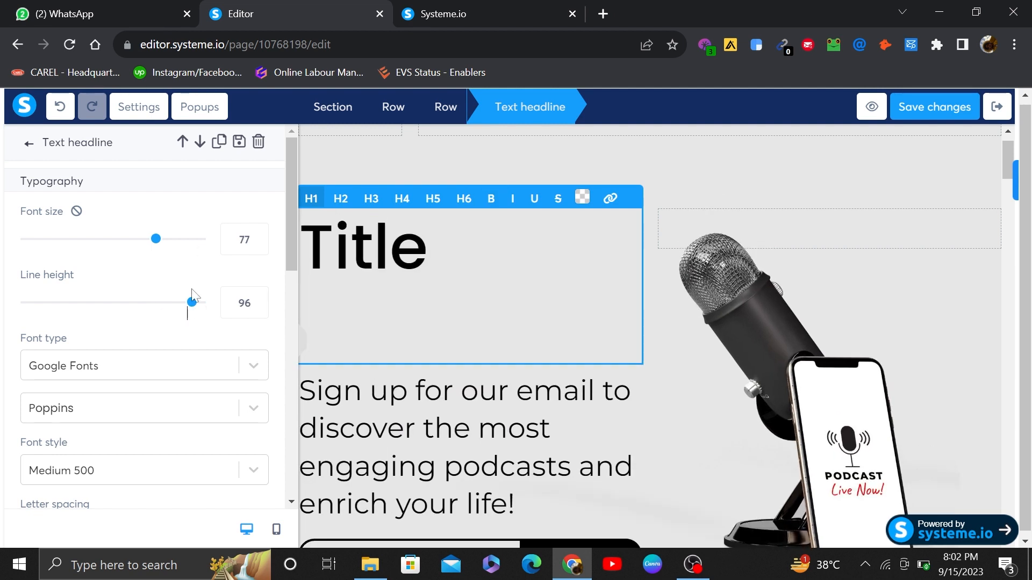
left_click(229, 375)
left_click(124, 430)
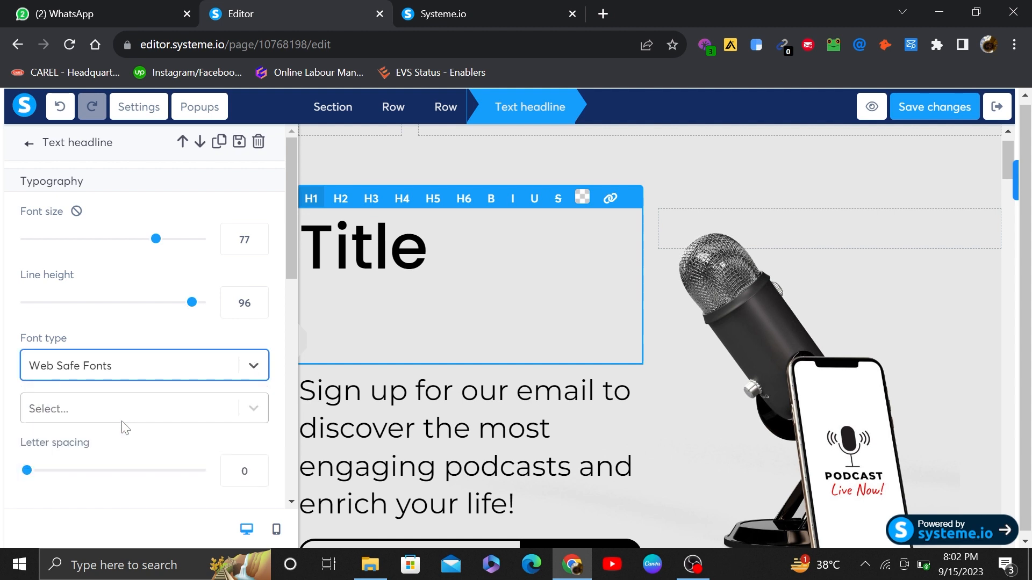
left_click(247, 403)
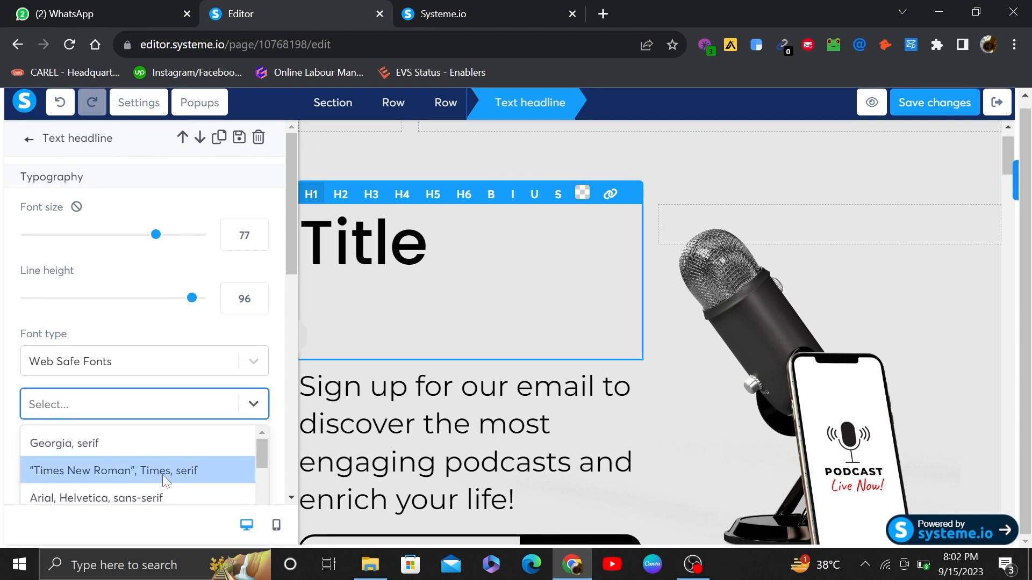
left_click(159, 475)
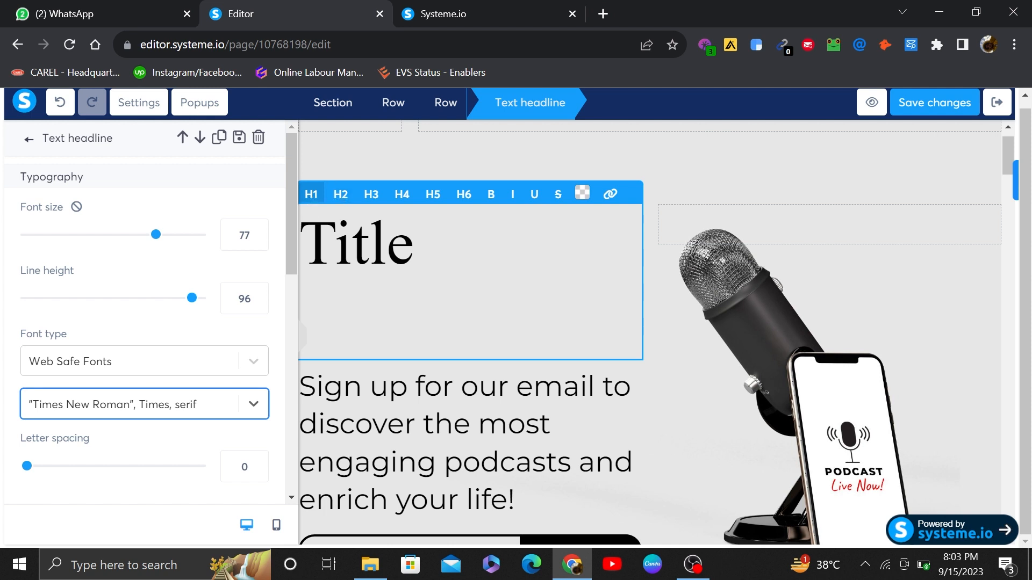
left_click(666, 150)
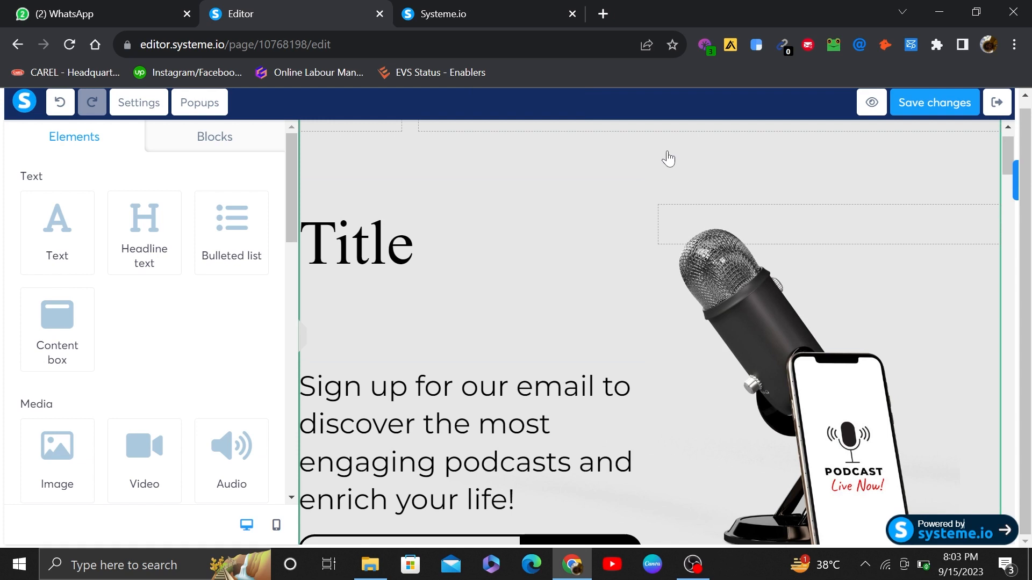
- Replace the sign-up paragraph under the Title headline with the text "Description"
left_click(468, 445)
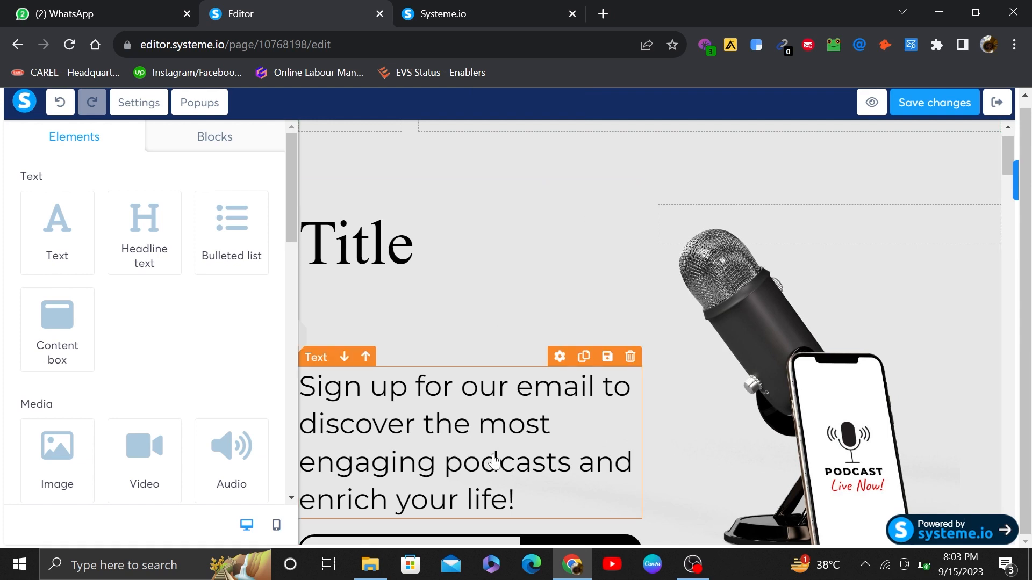
left_click(624, 383)
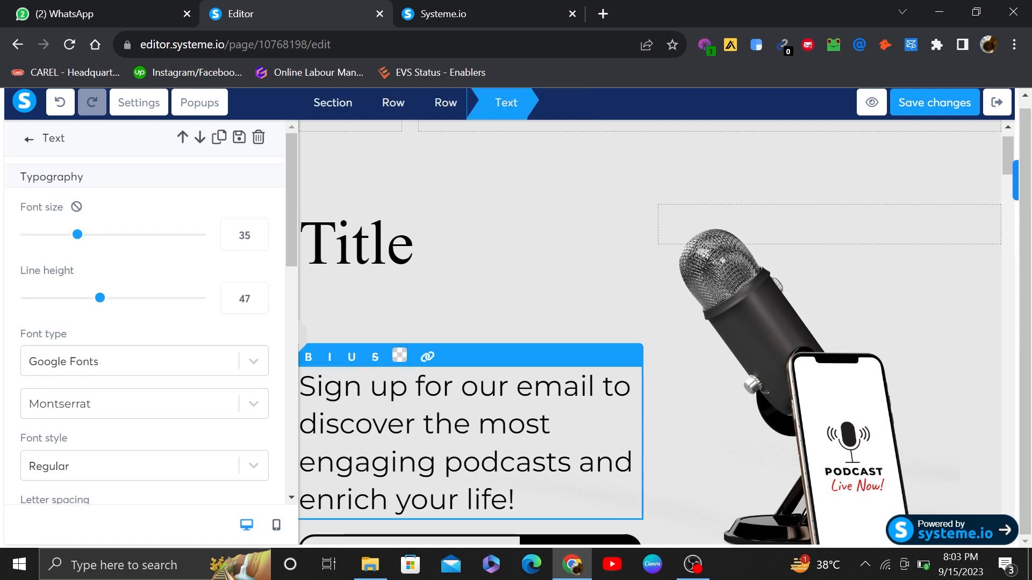
left_click_drag(515, 499, 295, 383)
type("Des")
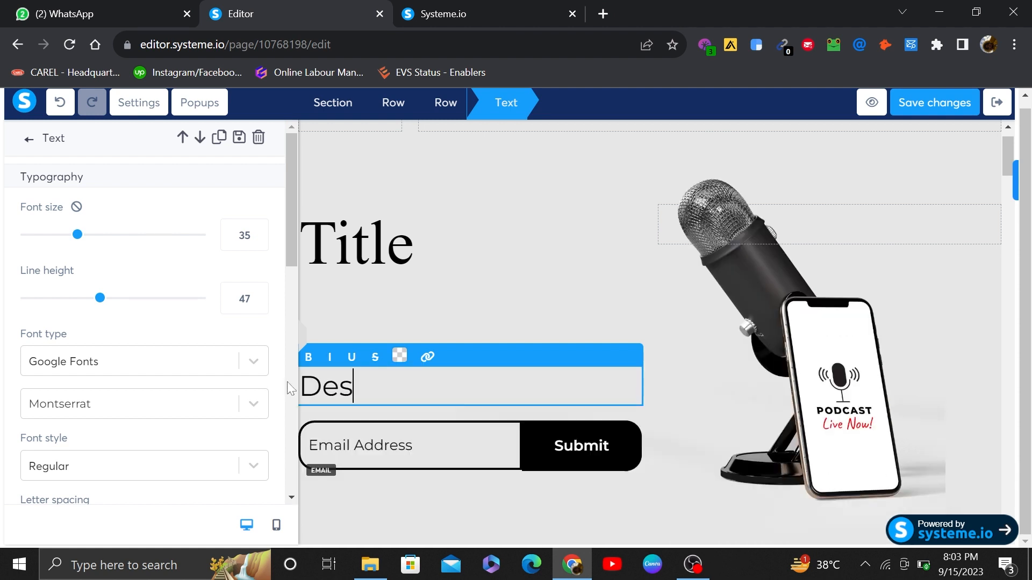
type("cription")
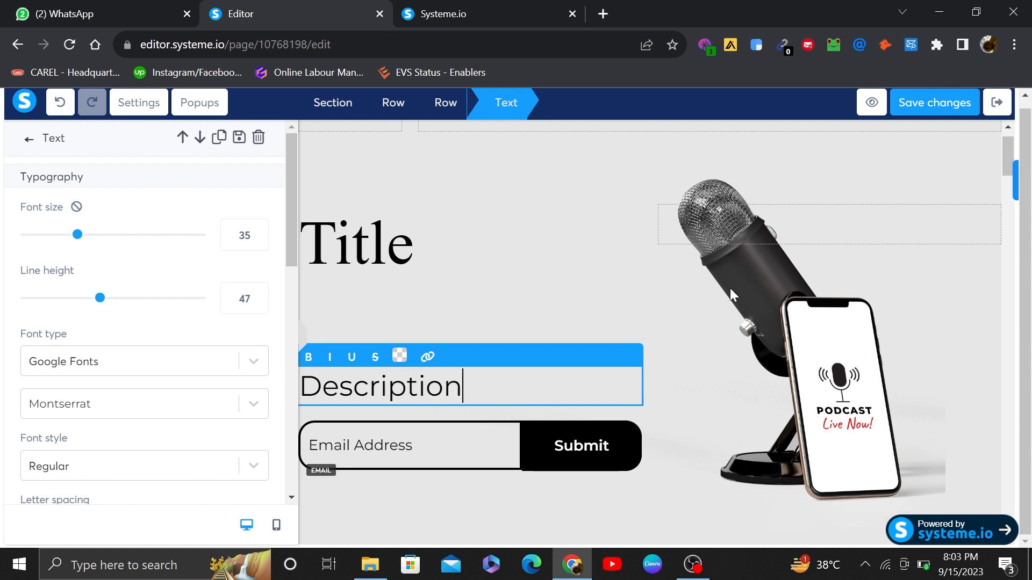
left_click(748, 294)
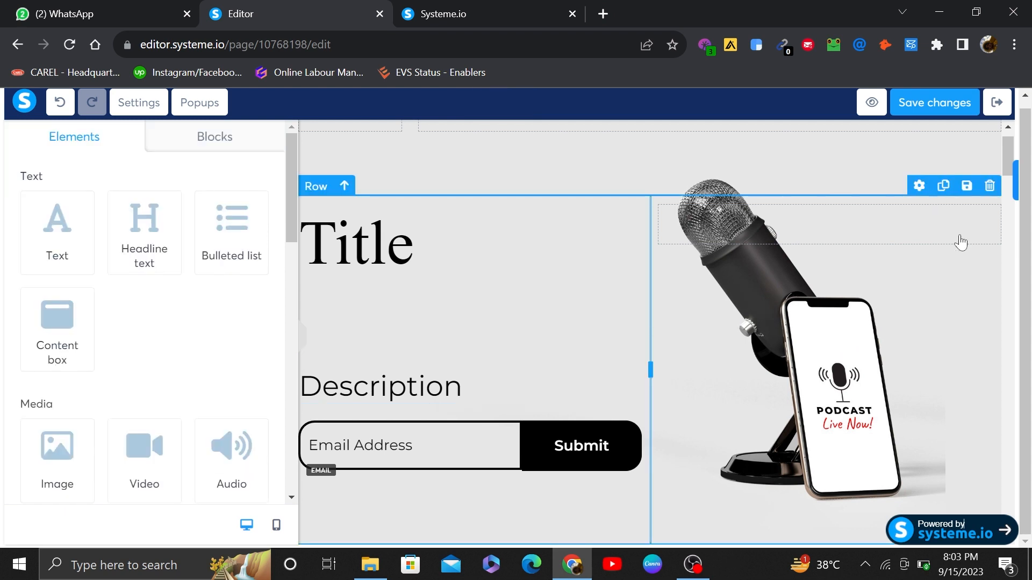
left_click(912, 294)
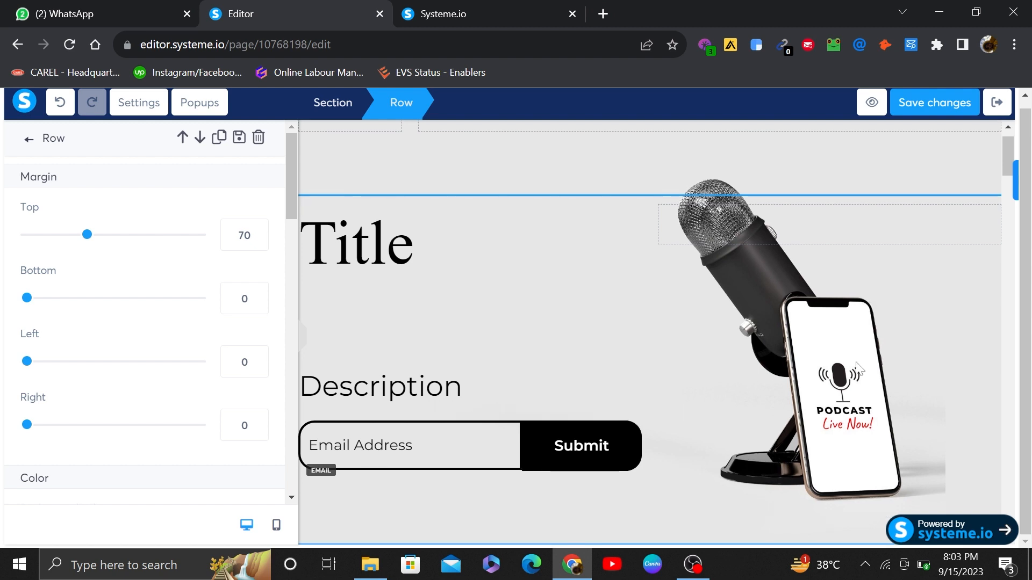
left_click(908, 305)
left_click_drag(1008, 151, 1009, 199)
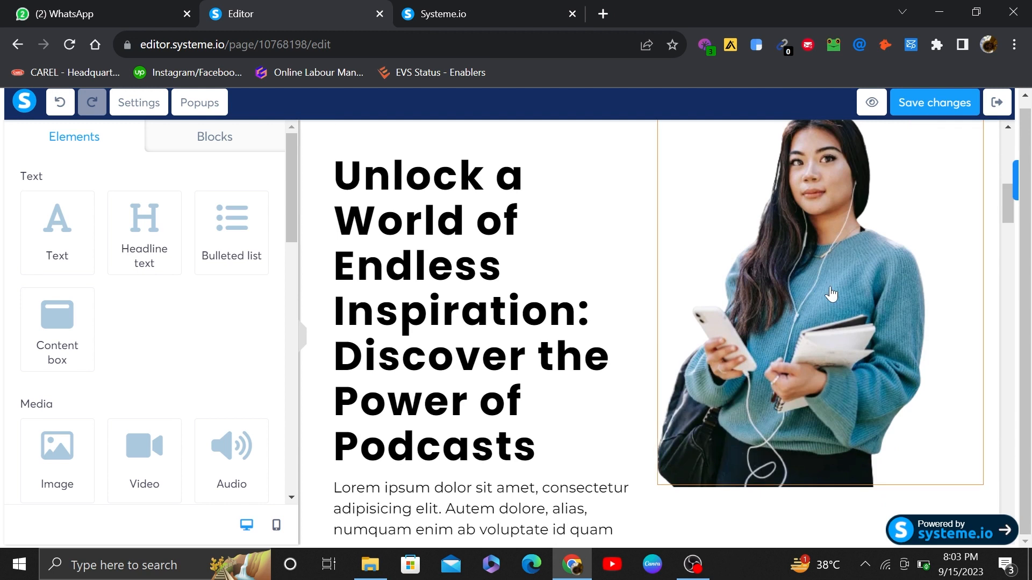
left_click(896, 299)
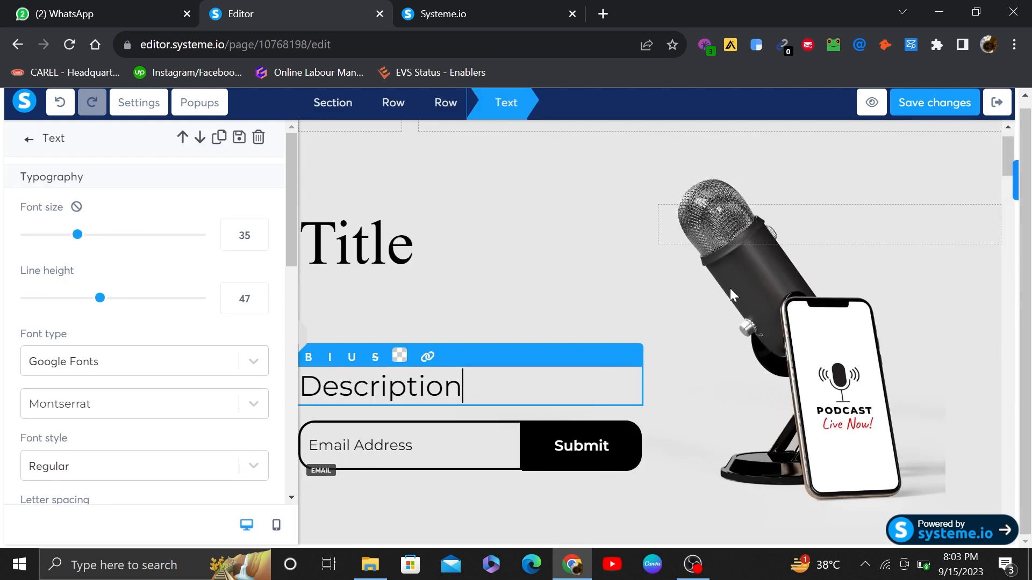
left_click(731, 290)
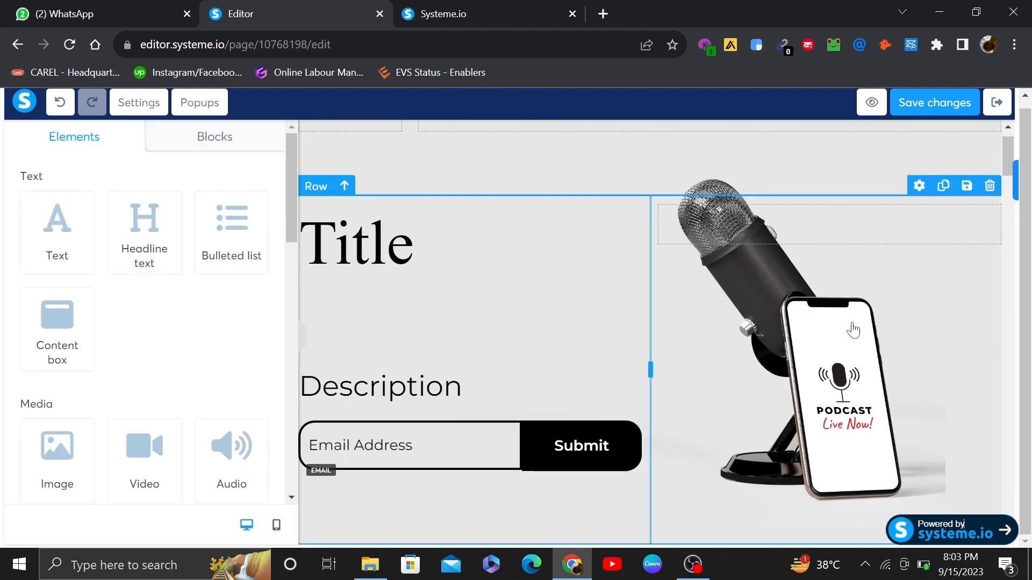
left_click(914, 299)
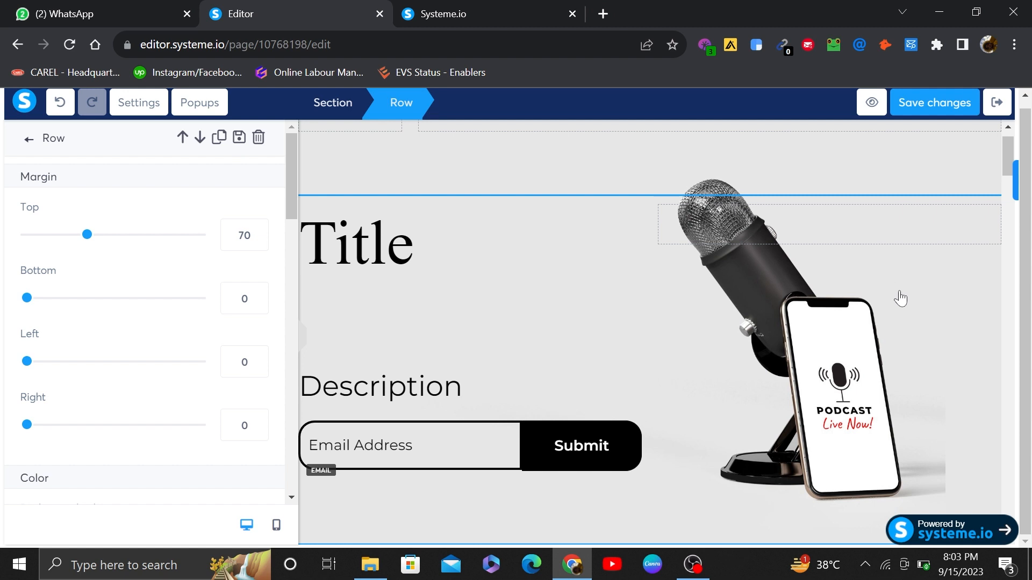
- Remove the image file from the picture of the woman beside the Unlock a World headline
left_click(1007, 141)
left_click_drag(1006, 154, 1010, 200)
left_click(841, 296)
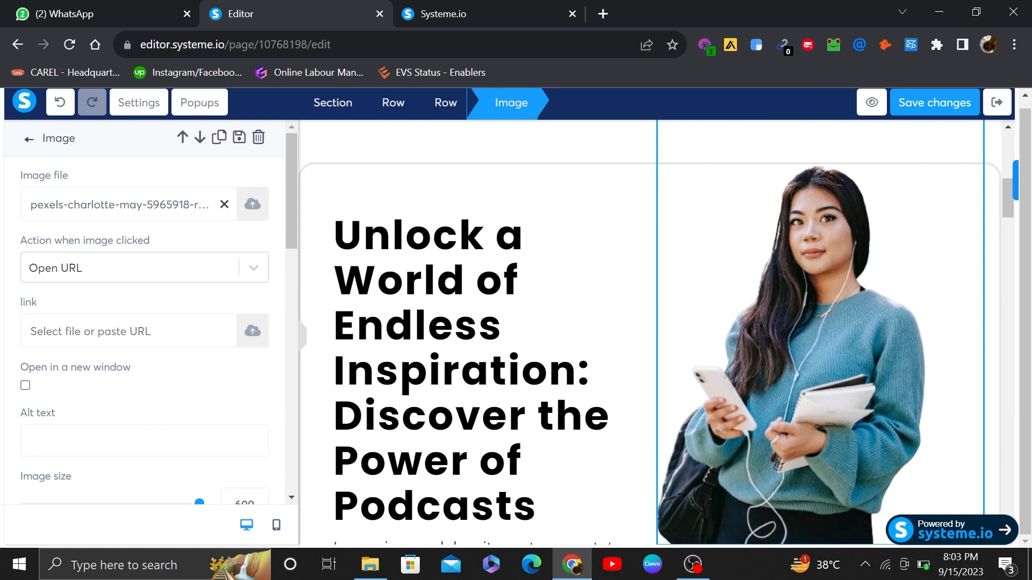
left_click(224, 204)
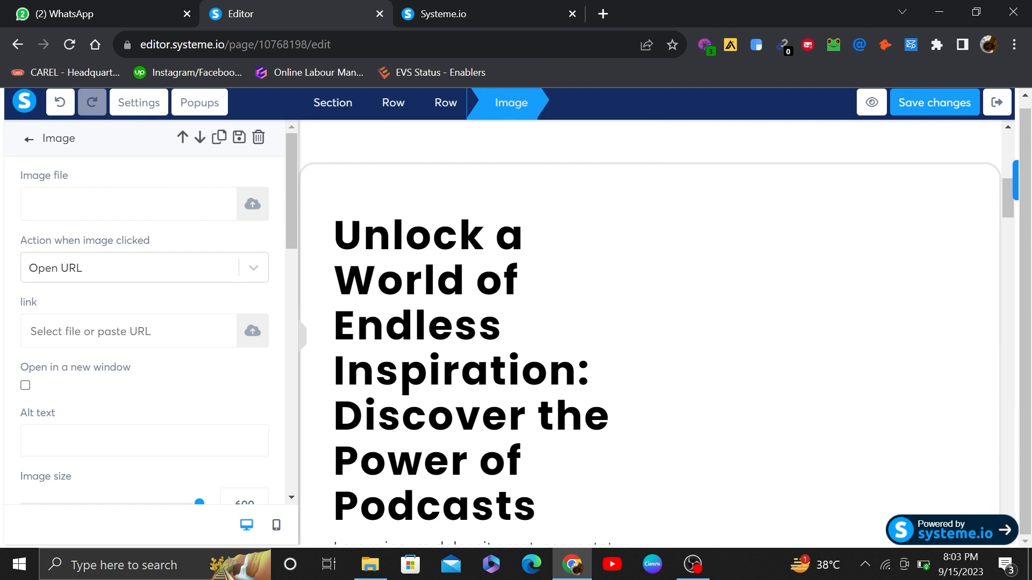
- Try to upload a replacement file for the emptied image beside the Unlock a World headline
left_click(253, 206)
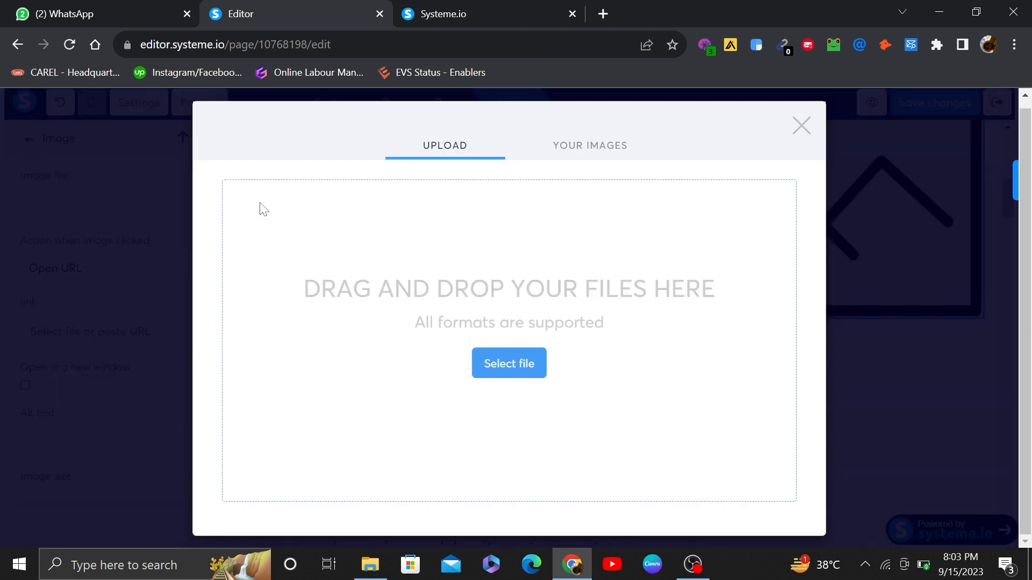
left_click(517, 370)
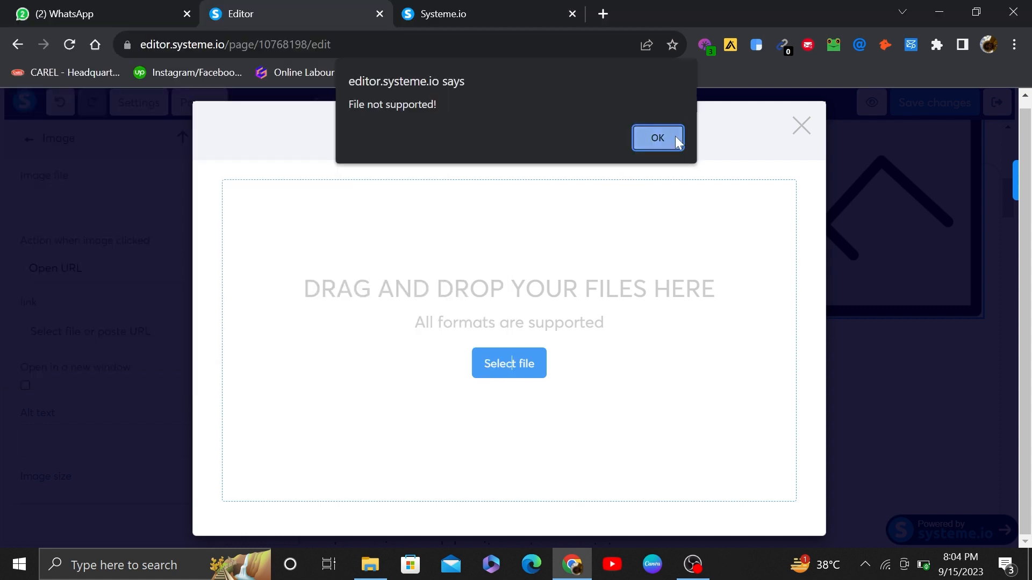
left_click(657, 139)
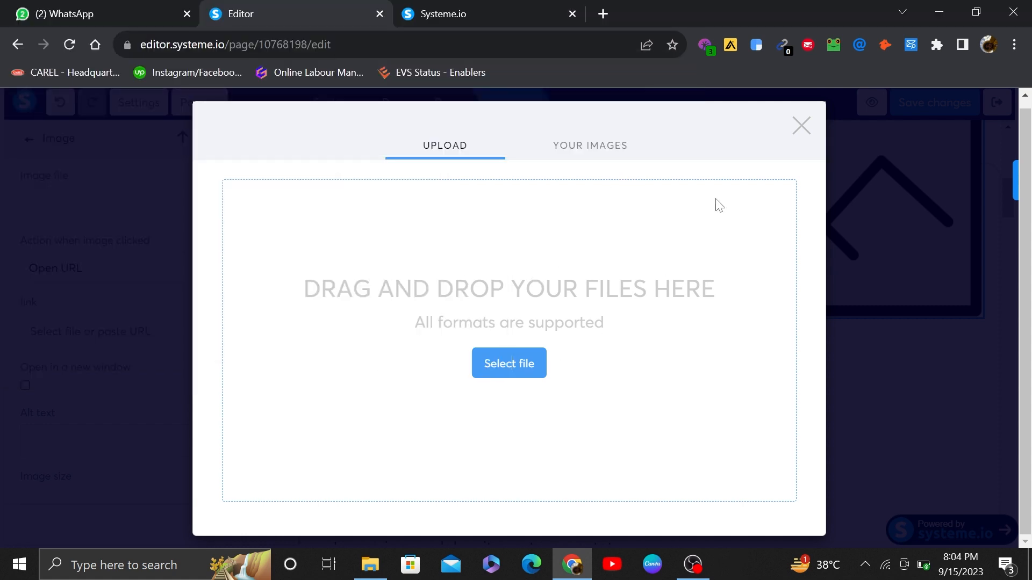
left_click(799, 127)
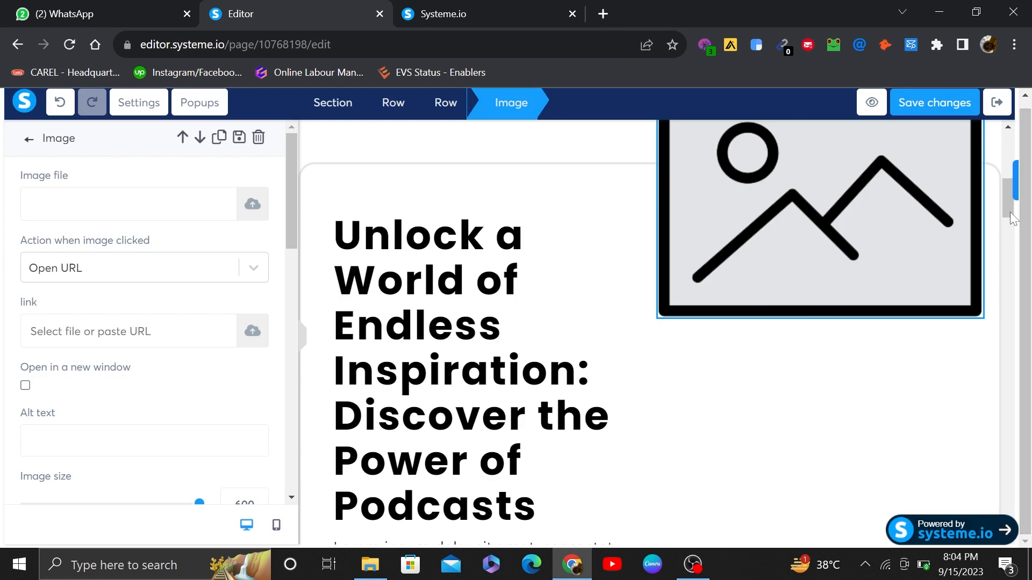
- Examine the closing sign-up section with its headline, name and email fields and Submit button
left_click_drag(1008, 220, 1009, 485)
left_click_drag(360, 182, 631, 339)
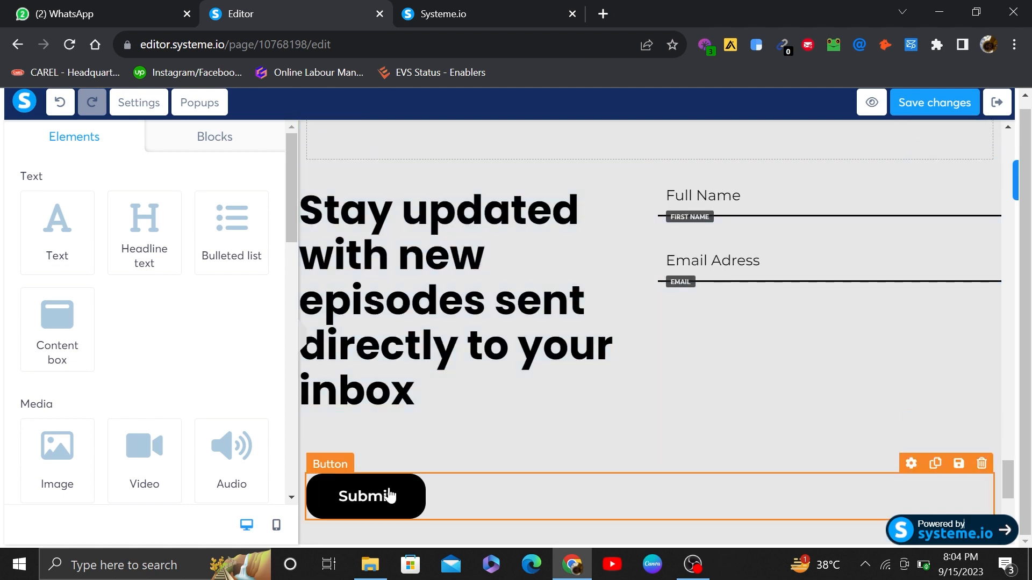
- Leave the page editor and open the Demo Tutorial funnel from the account's funnels list
key("alt+Left")
left_click(598, 139)
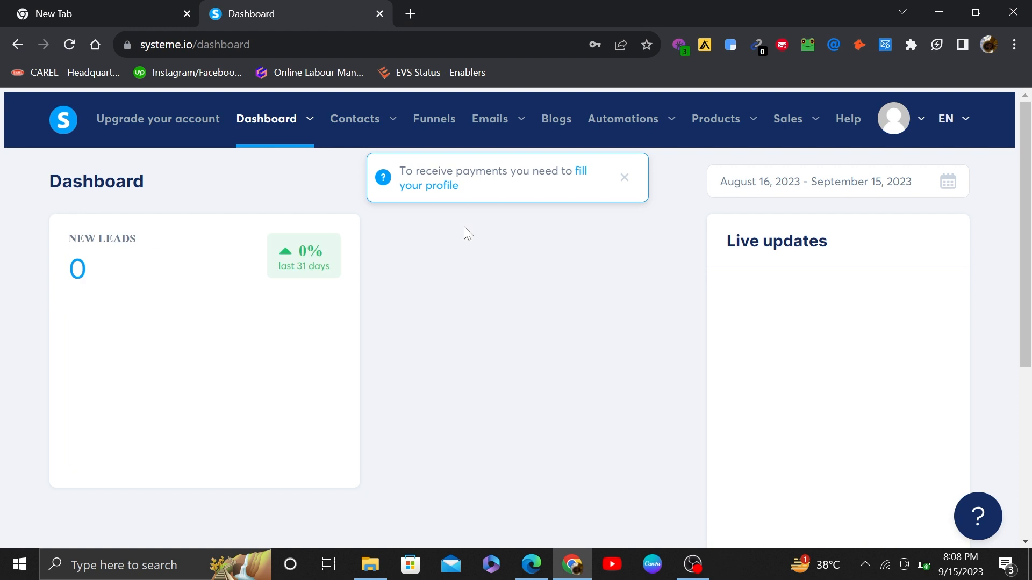
left_click(441, 133)
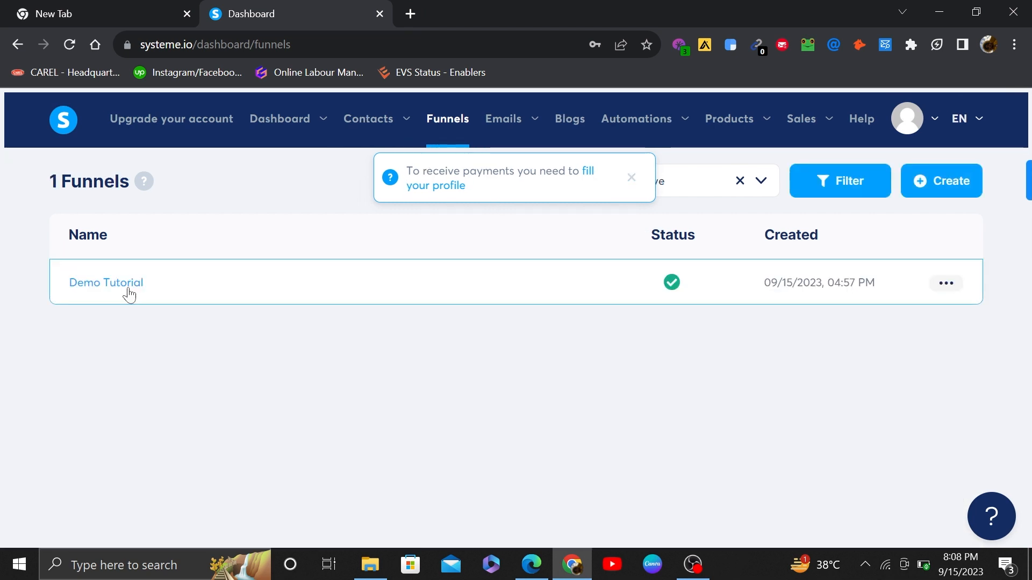
left_click(128, 294)
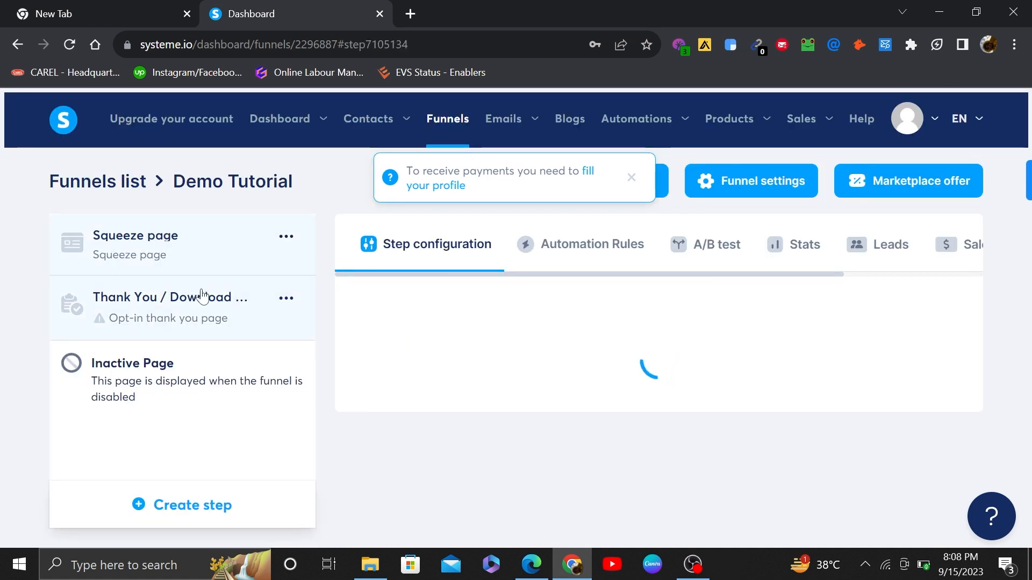
- Apply the "Thank you for registering!" template to the Thank You / Download Page step and open the page for editing
left_click(168, 322)
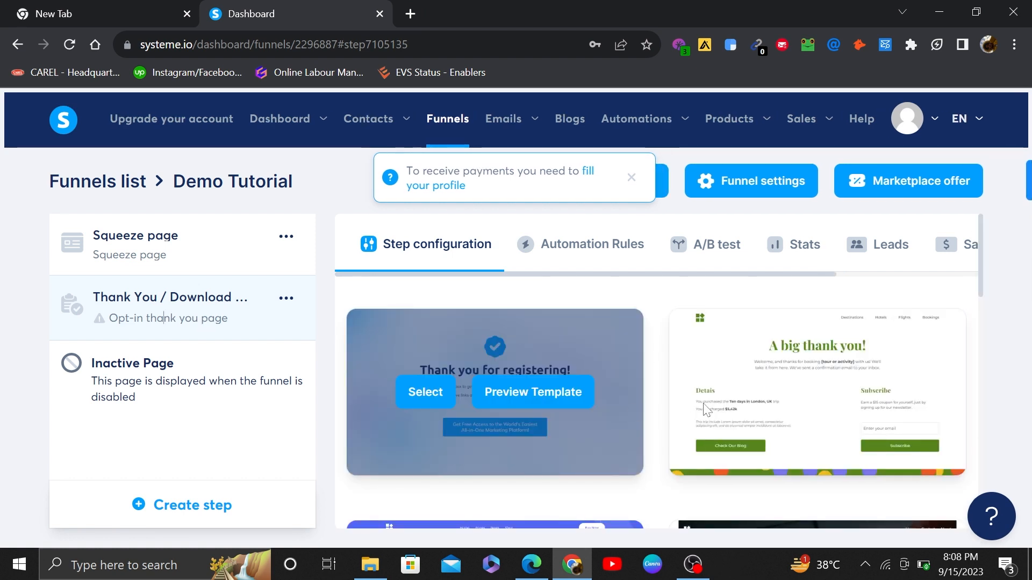
left_click(427, 394)
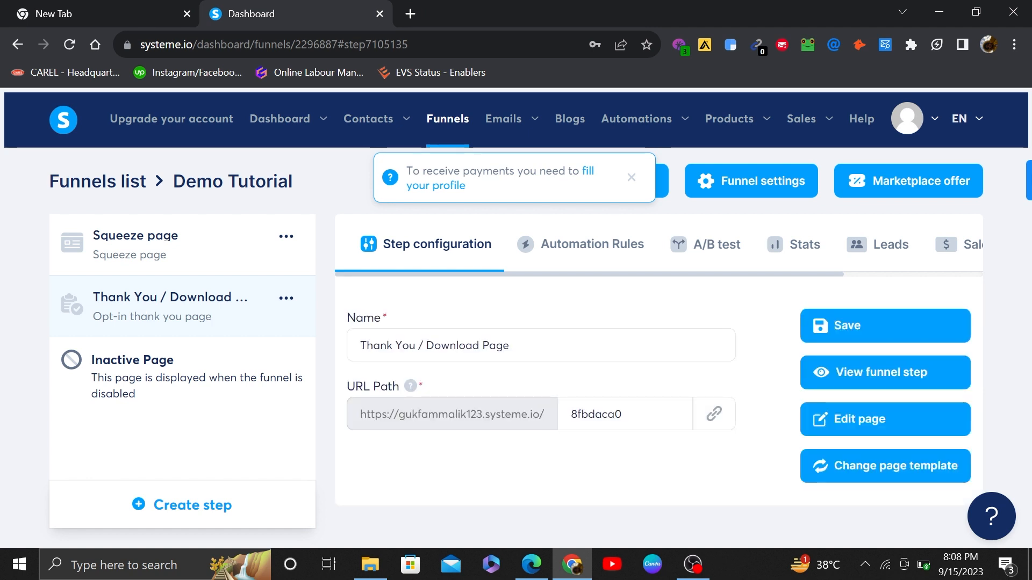
left_click(841, 438)
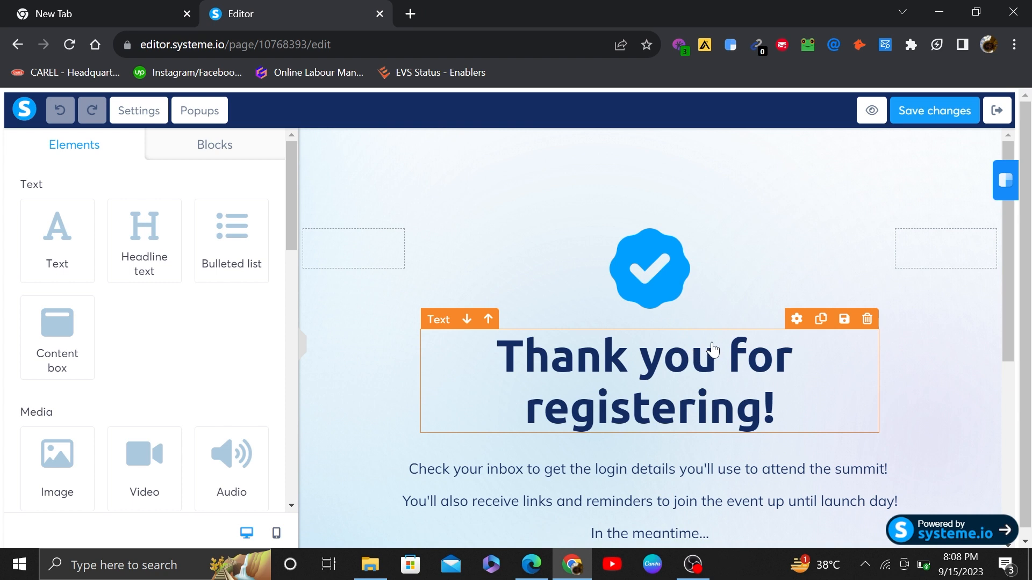
- Save the thank-you page and return to the Demo Tutorial funnel
left_click(937, 120)
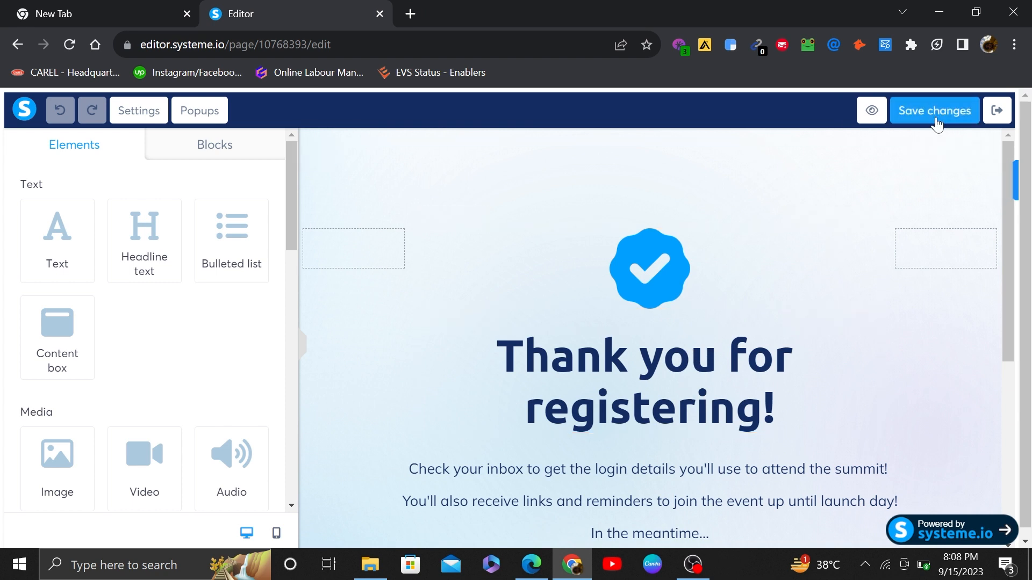
left_click(936, 114)
left_click(936, 121)
left_click(18, 45)
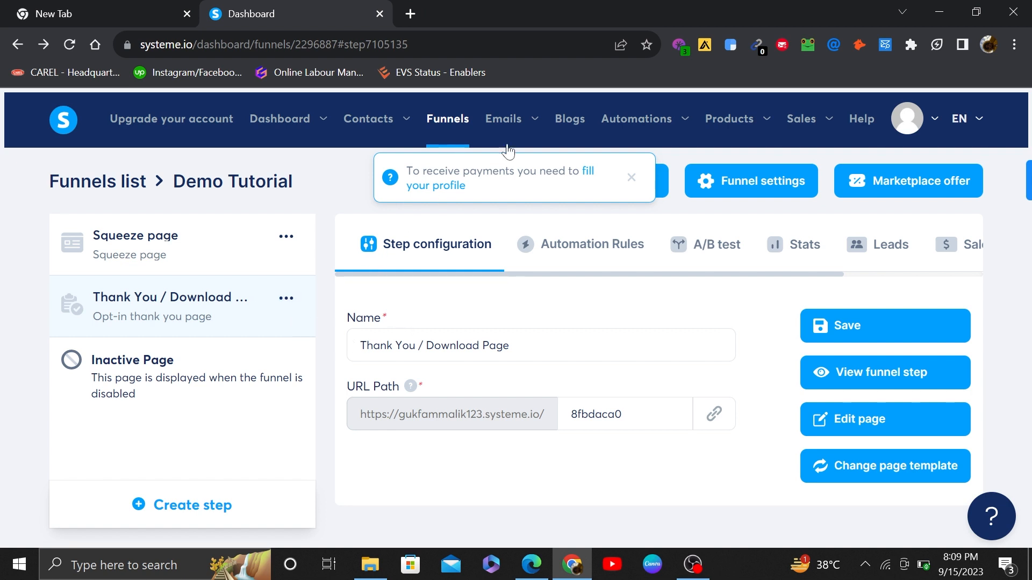
- Dismiss the payment profile notice and open the list of email campaigns
mouse_move(533, 130)
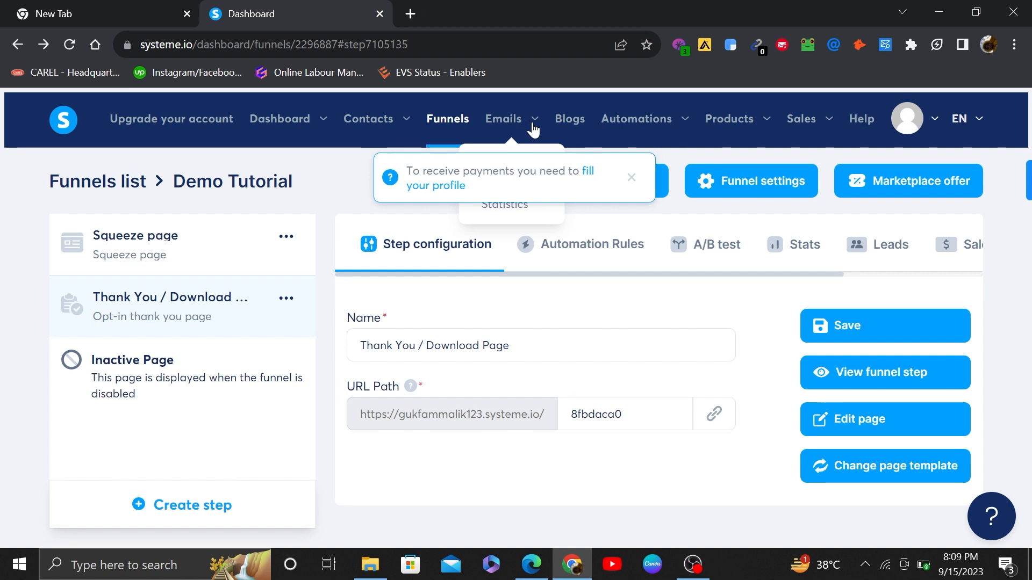
left_click(631, 180)
mouse_move(536, 125)
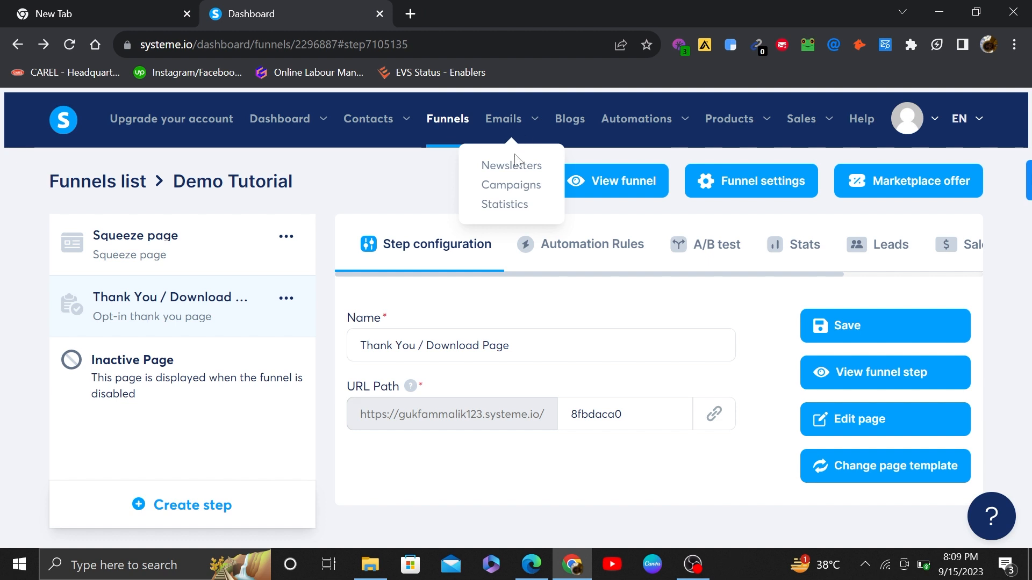
left_click(519, 188)
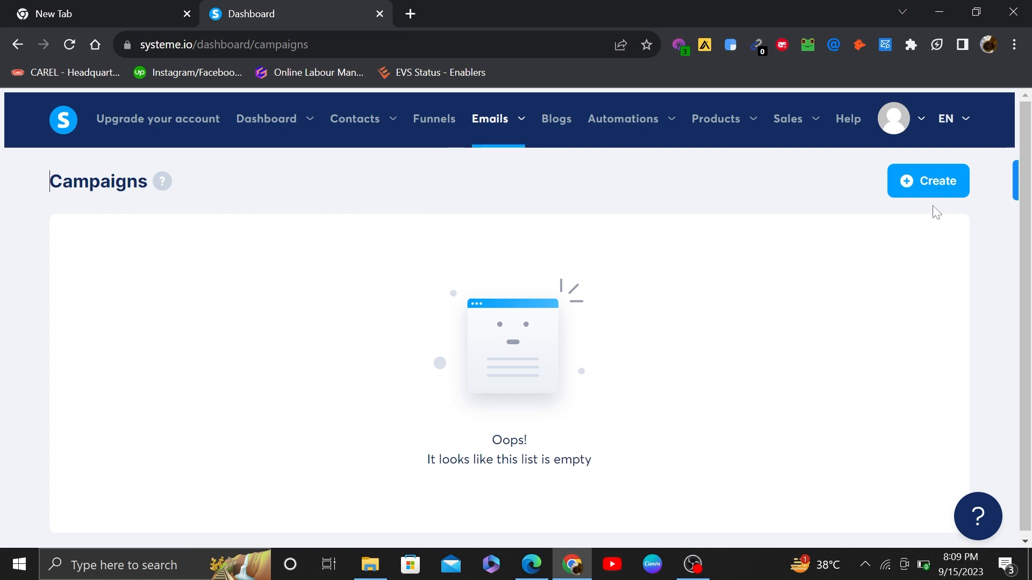
- Create an email campaign named Yt demo with no description
left_click(928, 183)
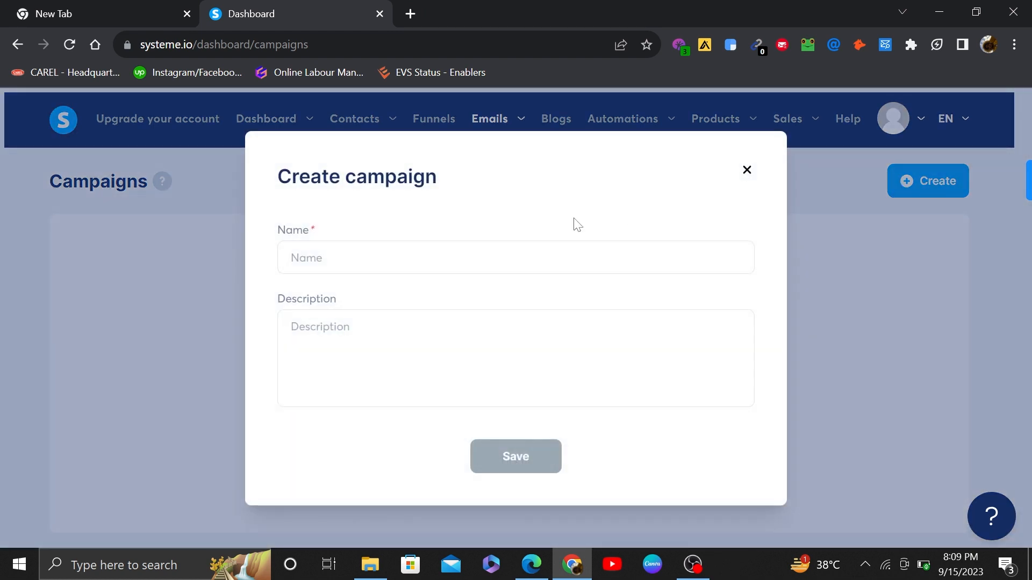
left_click(520, 257)
type("Yt demo")
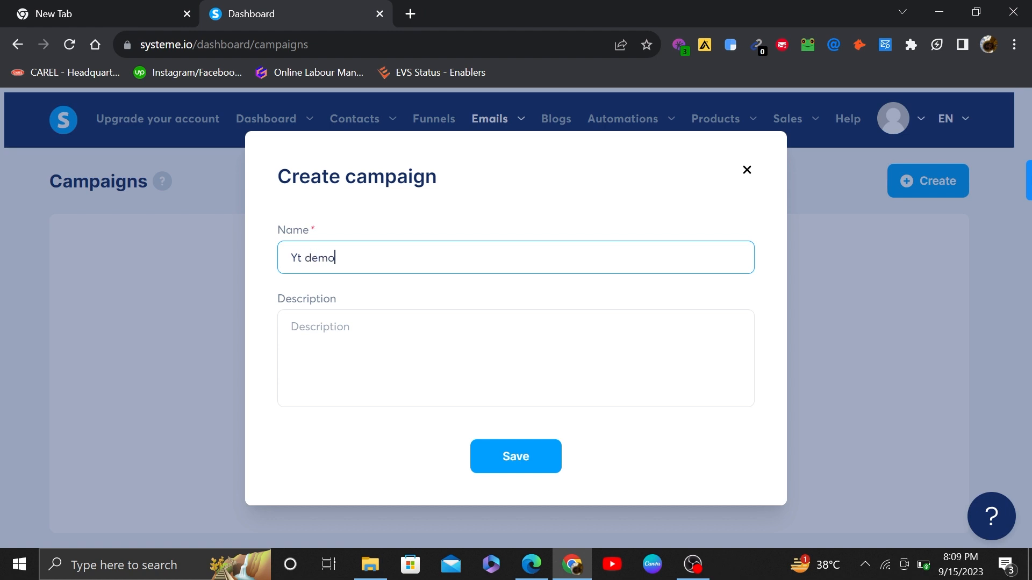
key("Return")
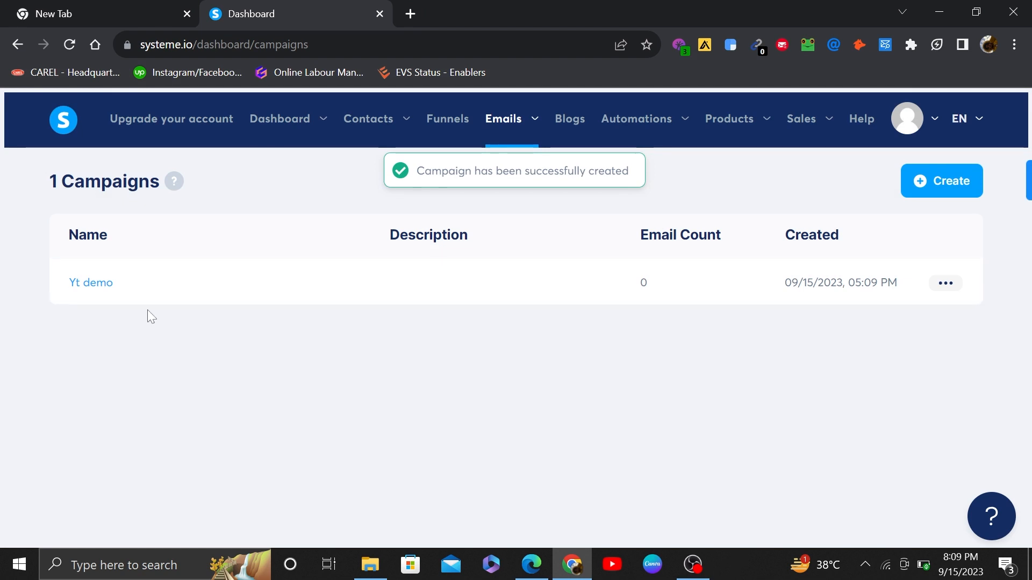
- Open the Yt demo campaign and add an email with the subject Ebook
left_click(99, 283)
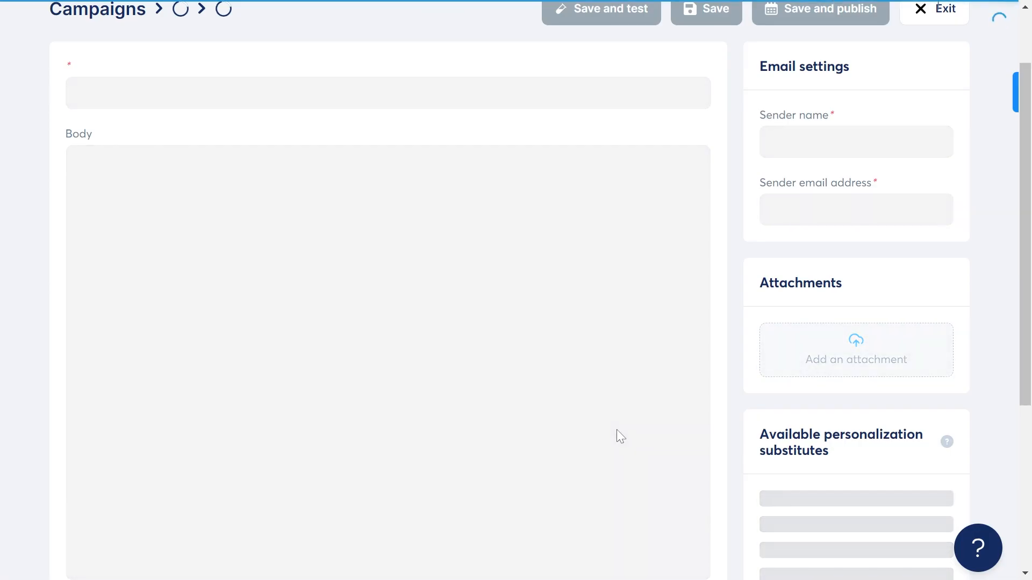
key("F11")
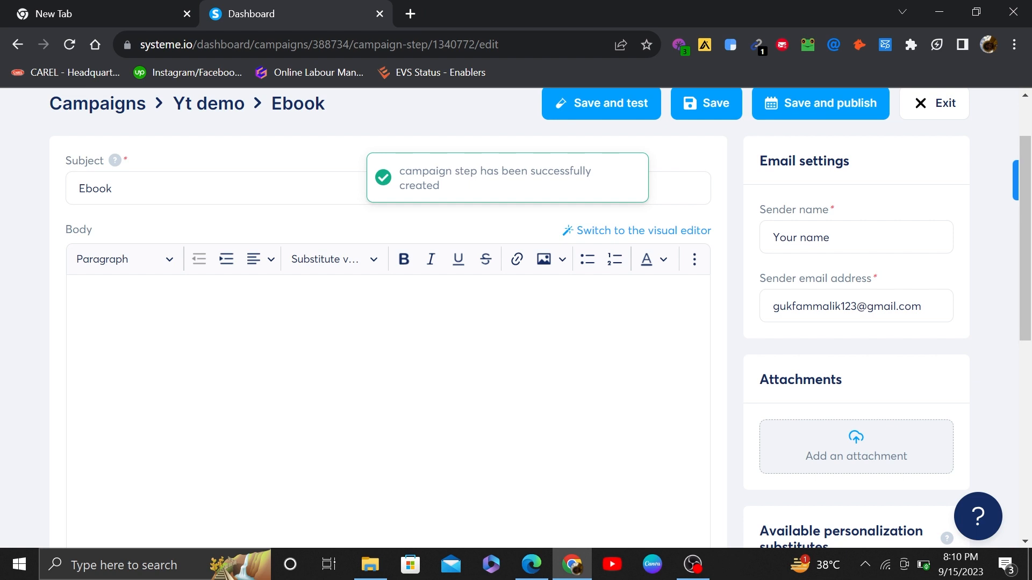
- Write "here is a link to your free e book: ....." as the Ebook email's body and save it
left_click(74, 295)
type("here is a link to your free e book:")
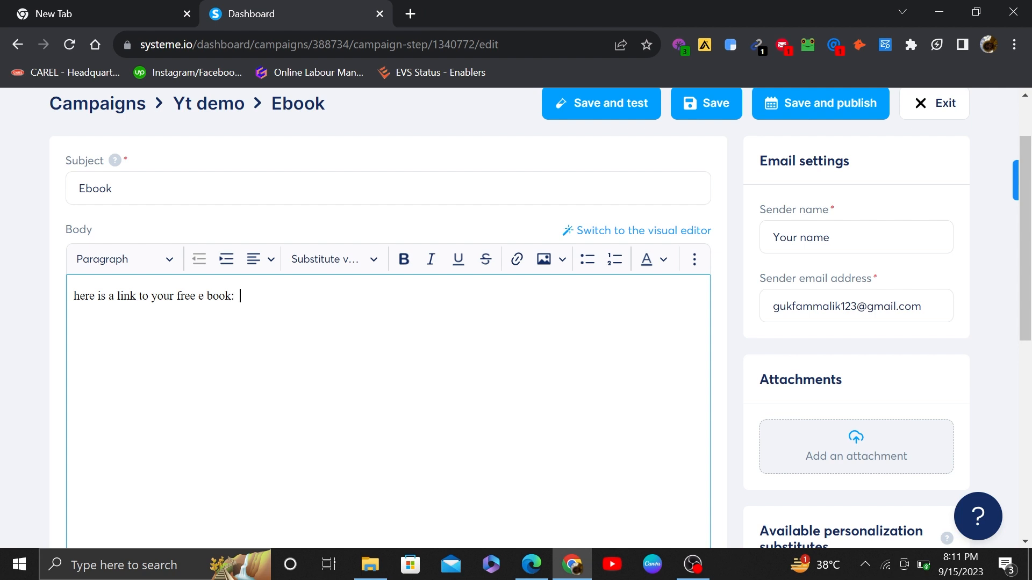
type("  .....")
key("ctrl+shift+Left")
key("shift+Right")
left_click_drag(1026, 250, 1029, 180)
left_click(711, 201)
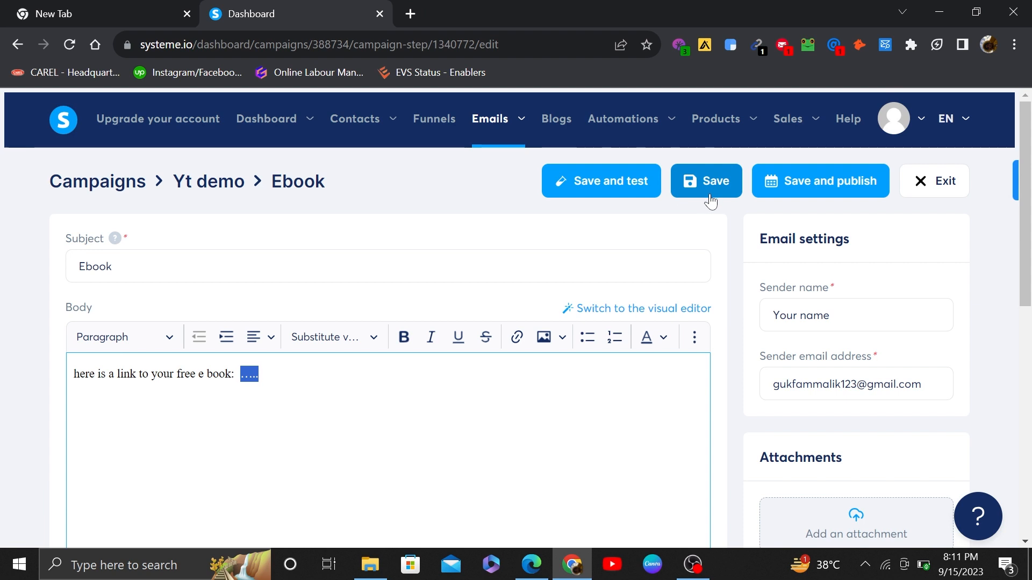
- Publish the Ebook email with a sending delay of 3 minutes and exit to the Yt demo campaign
left_click(816, 183)
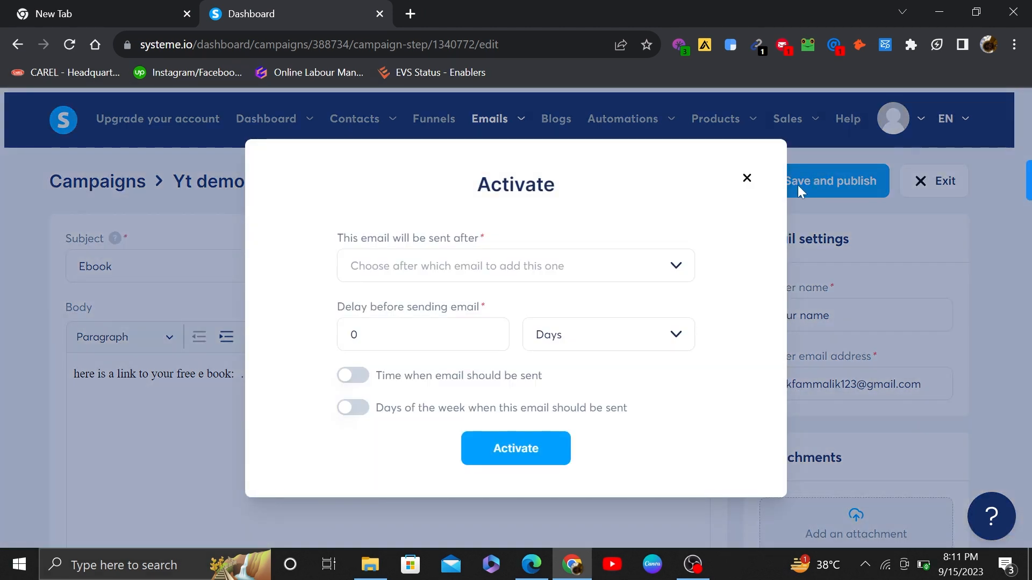
left_click(424, 329)
type("3")
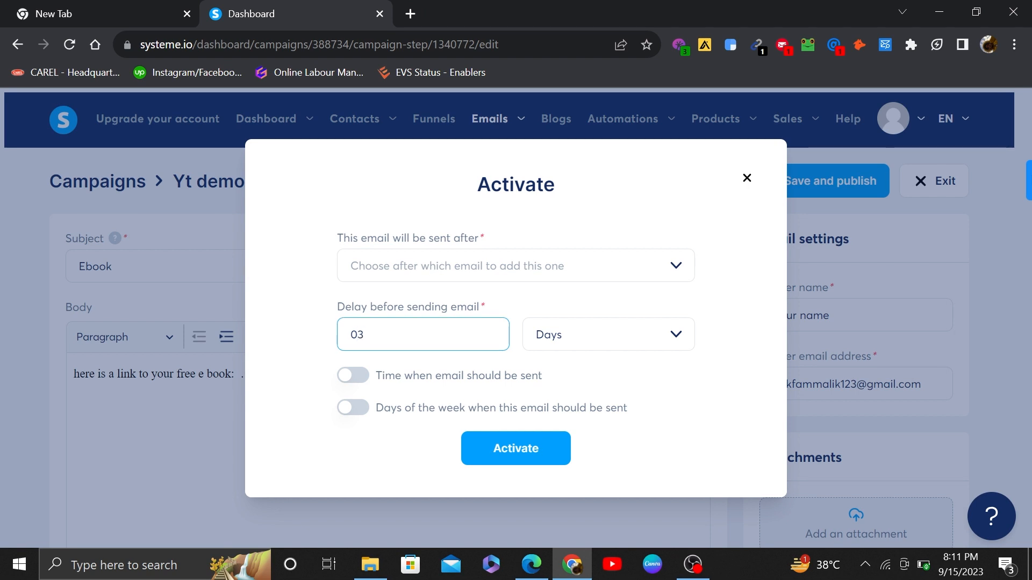
left_click(592, 341)
left_click(594, 436)
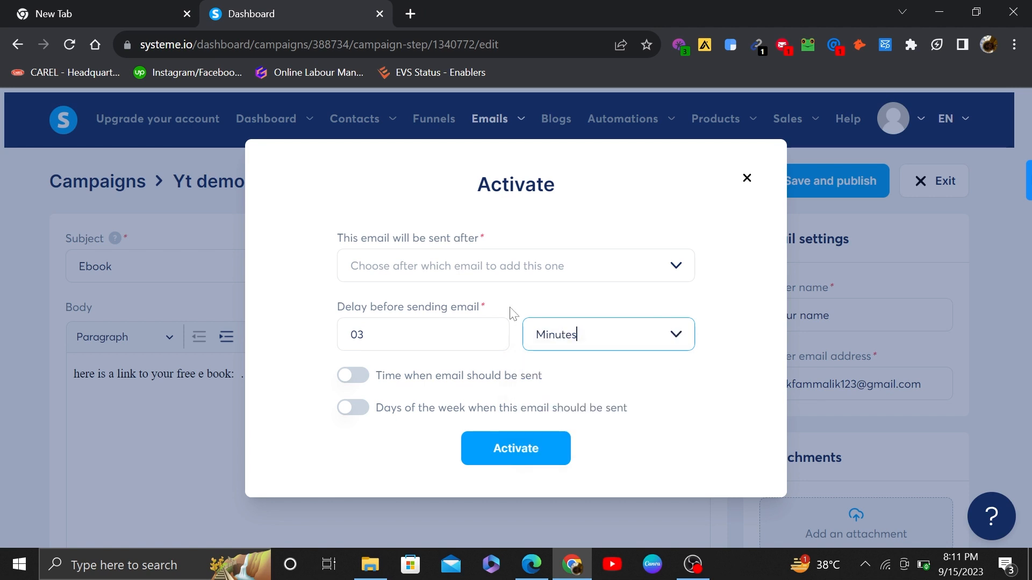
left_click(495, 273)
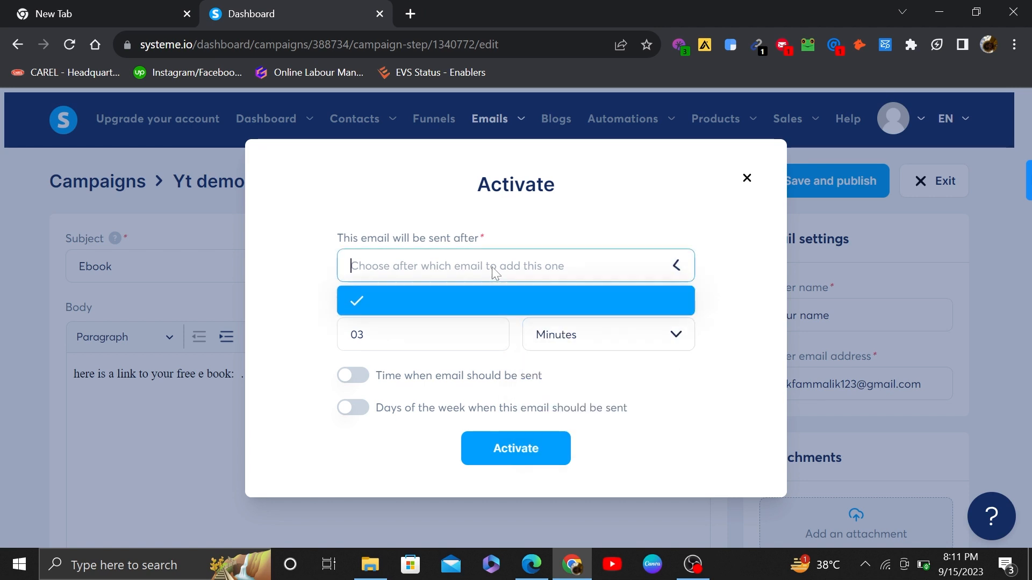
left_click(510, 450)
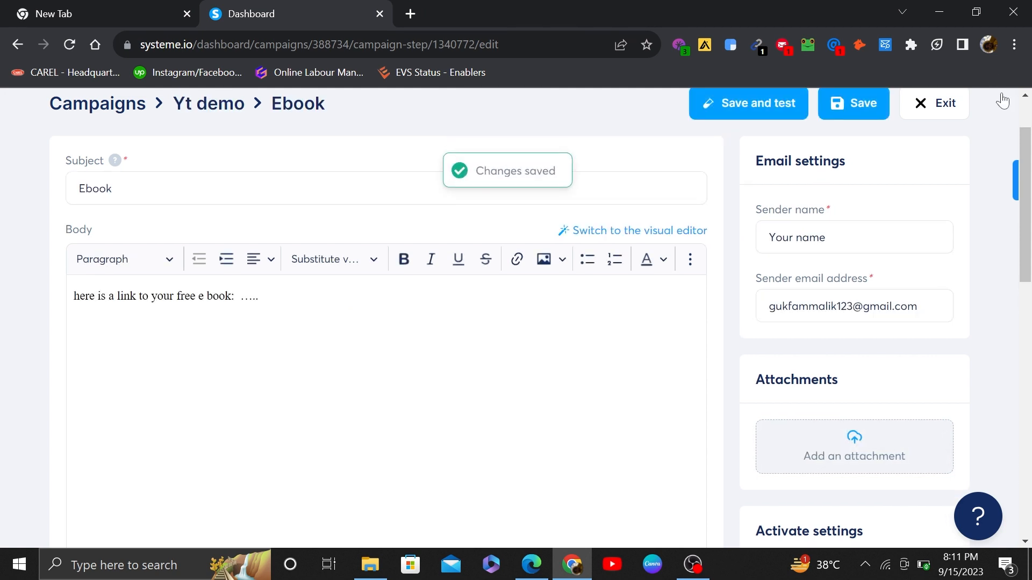
left_click(942, 103)
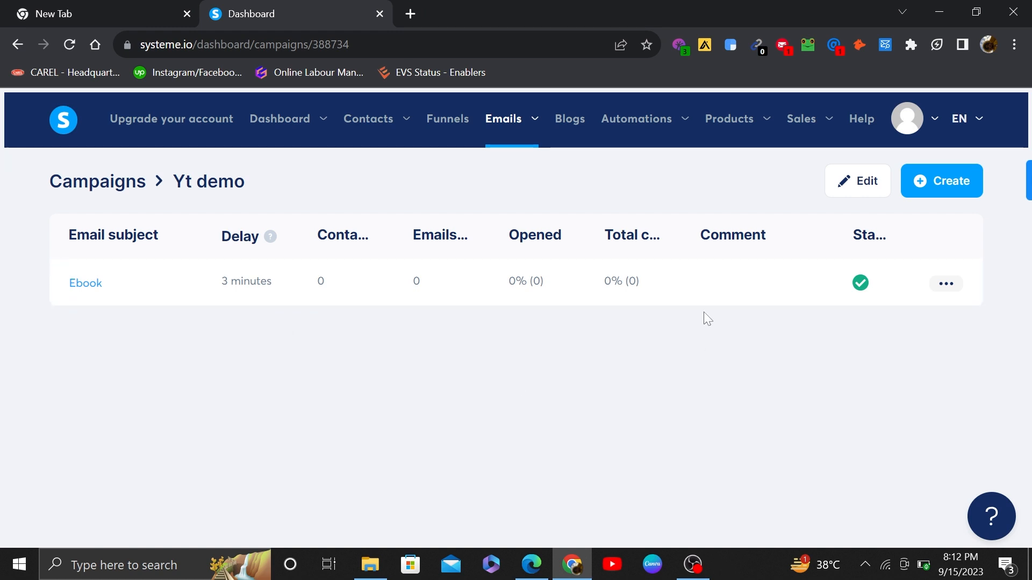
- Reopen the Demo Tutorial funnel and show the automation rules of its Thank You / Download Page step
left_click(444, 133)
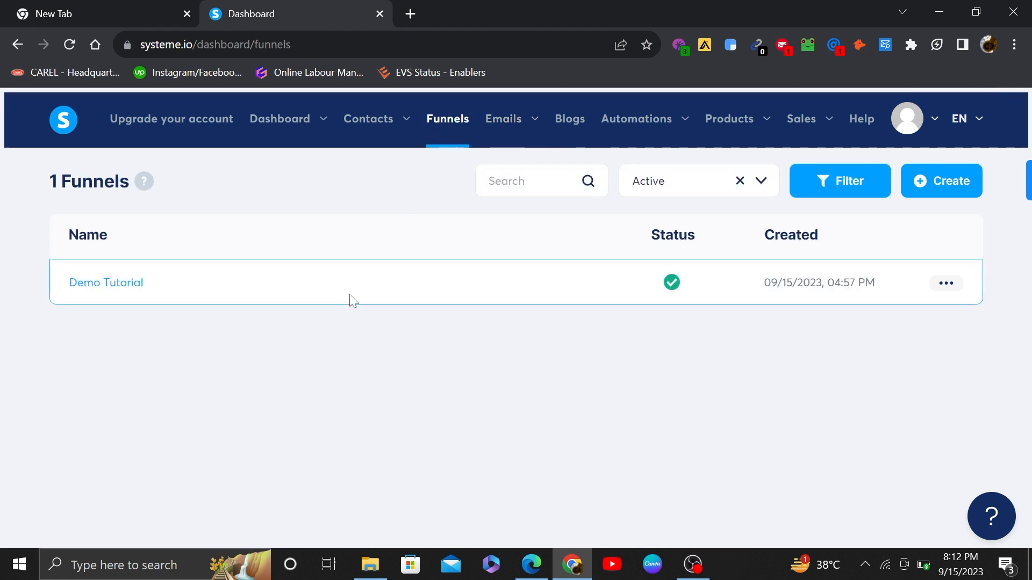
left_click(117, 288)
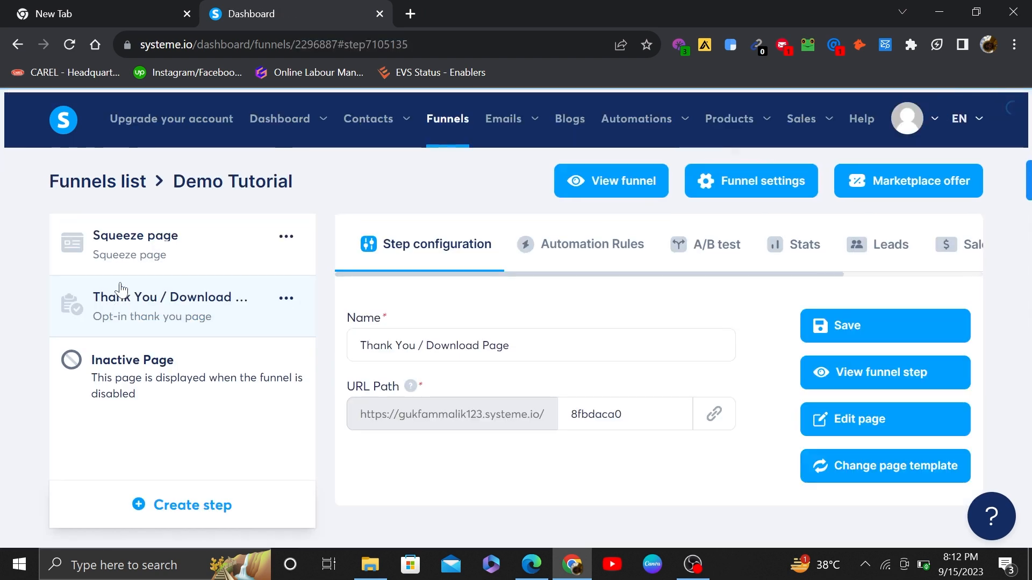
left_click(578, 256)
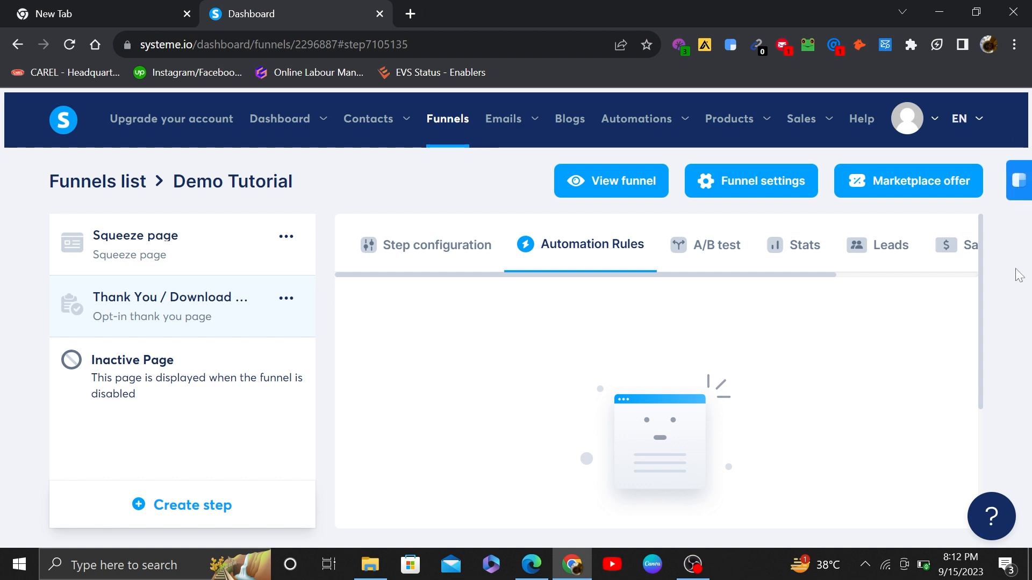
- Add an automation rule with the Funnel step form subscribed trigger to the Thank You / Download Page step
left_click_drag(978, 275, 974, 418)
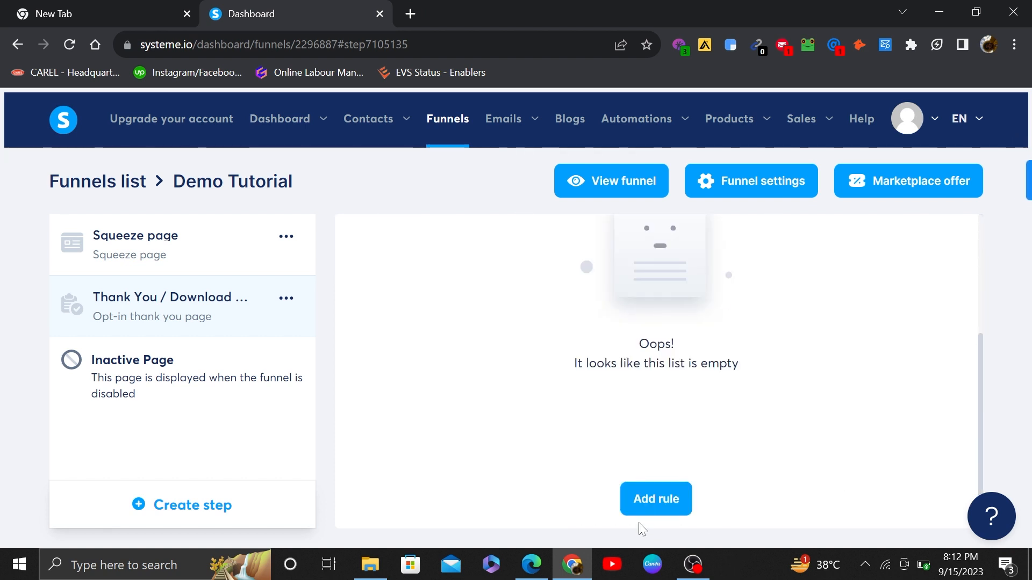
left_click(665, 505)
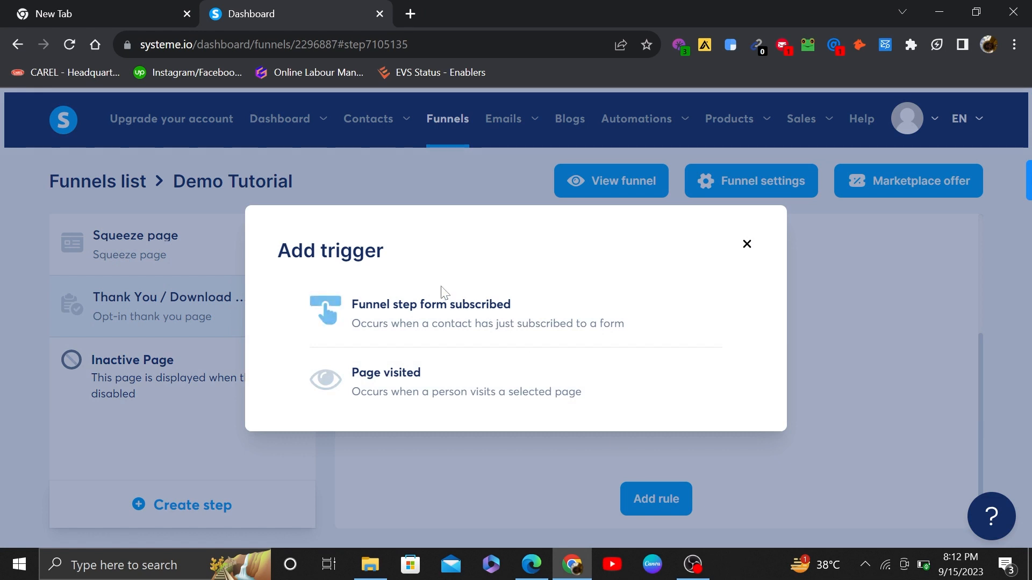
left_click(470, 321)
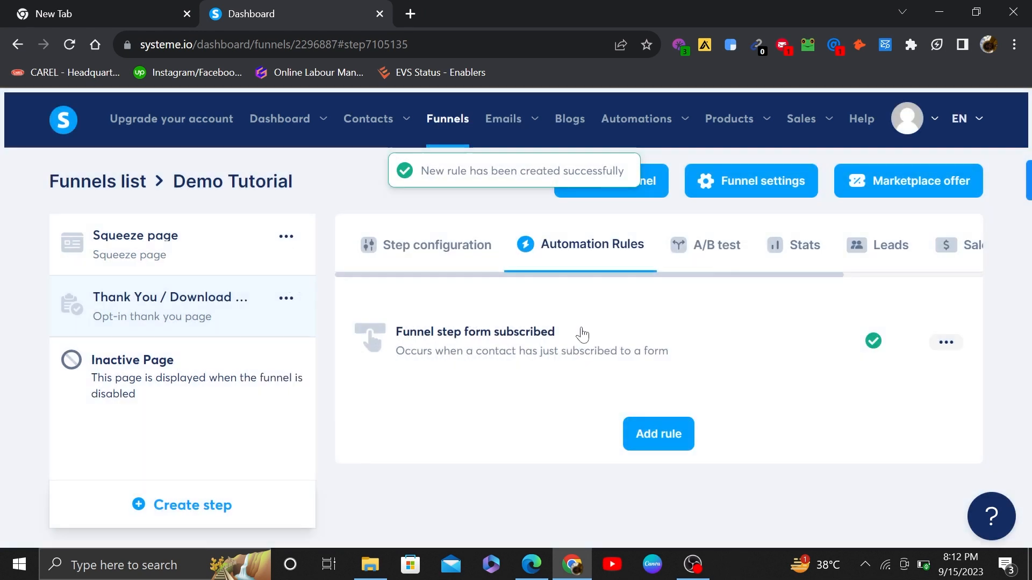
left_click(944, 342)
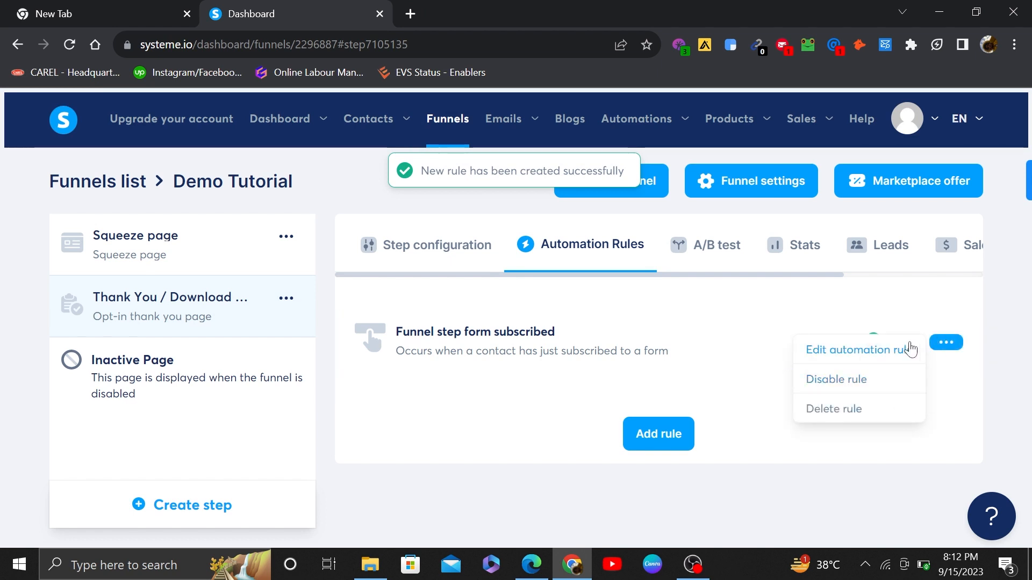
left_click(978, 440)
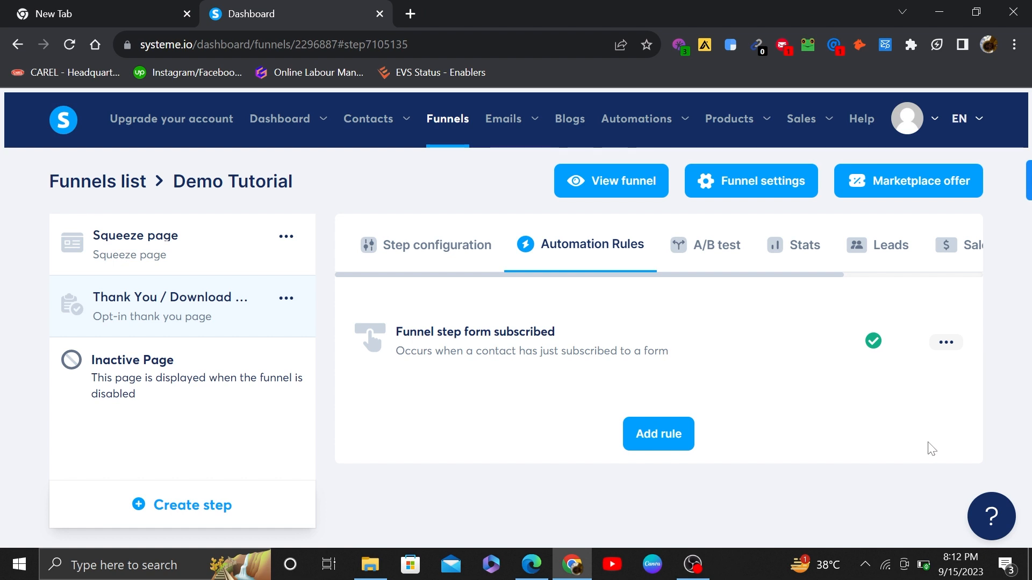